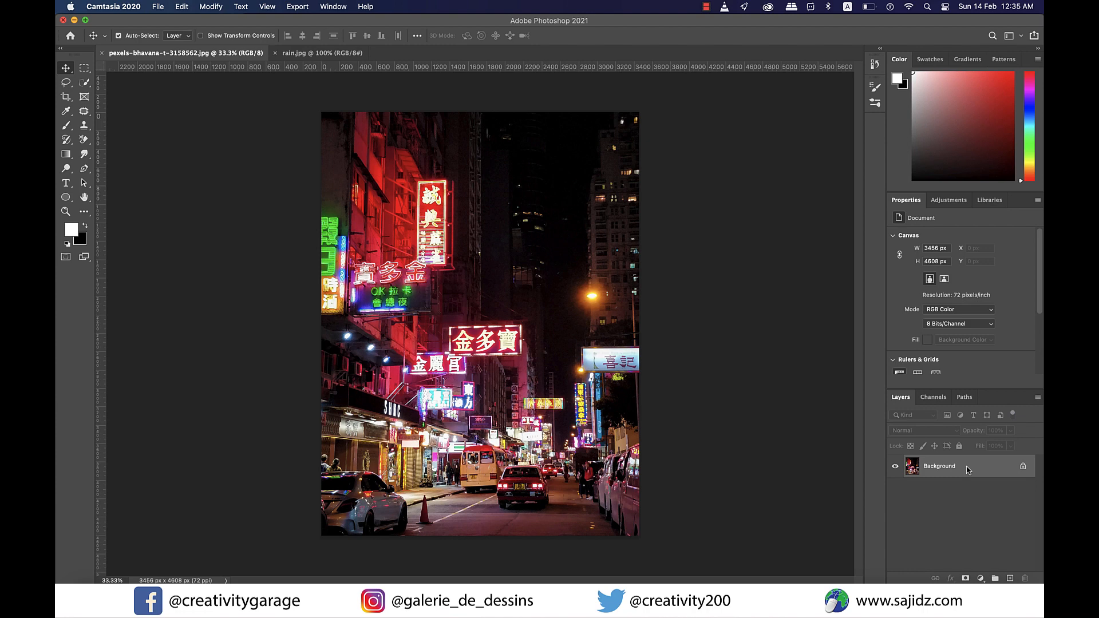
Convert the Background layer to a smart object and duplicate it as Layer 0 copy.
{"action": "right_click", "coordinate": [961, 471]}
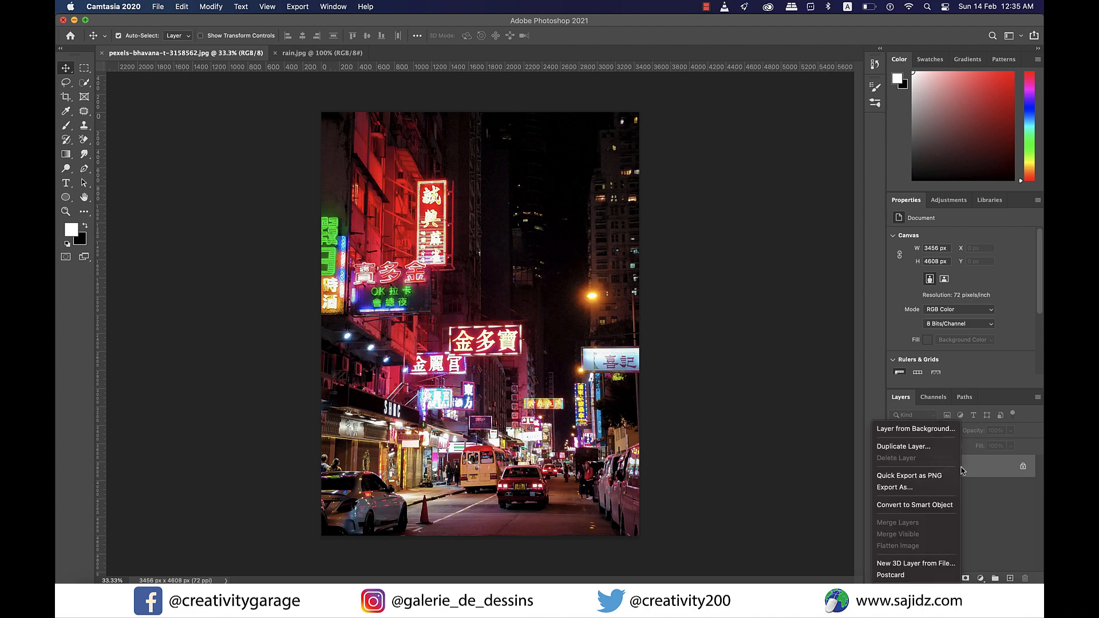
{"action": "left_click", "coordinate": [931, 505]}
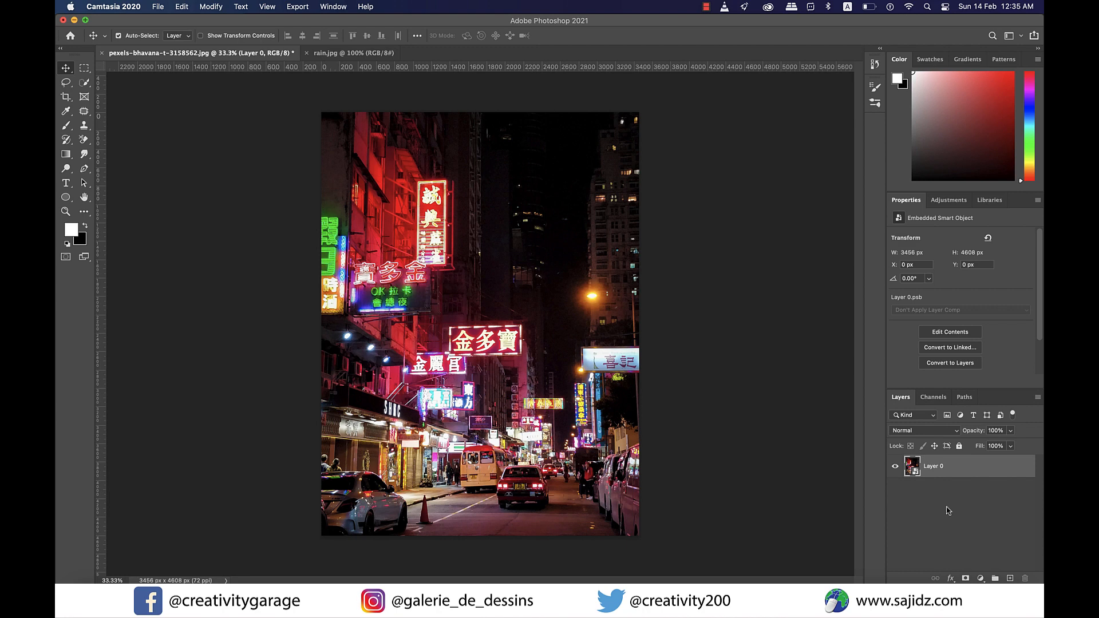
{"action": "right_click", "coordinate": [960, 469]}
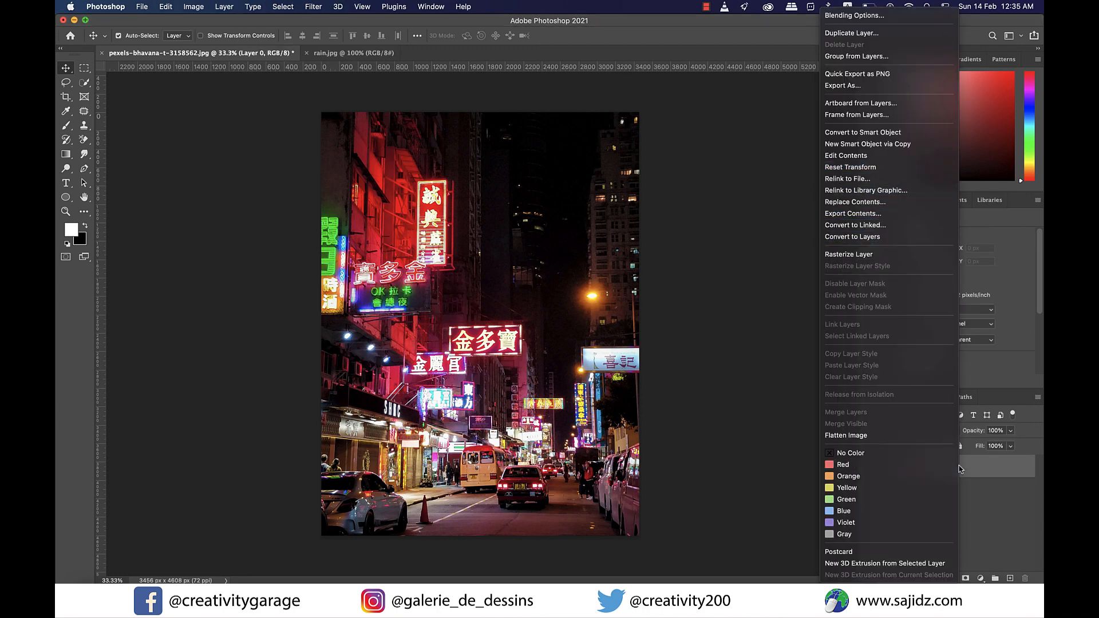
{"action": "key", "text": "Up"}
{"action": "key", "text": "Up"}
{"action": "key", "text": "Up"}
{"action": "key", "text": "Up"}
{"action": "key", "text": "Up"}
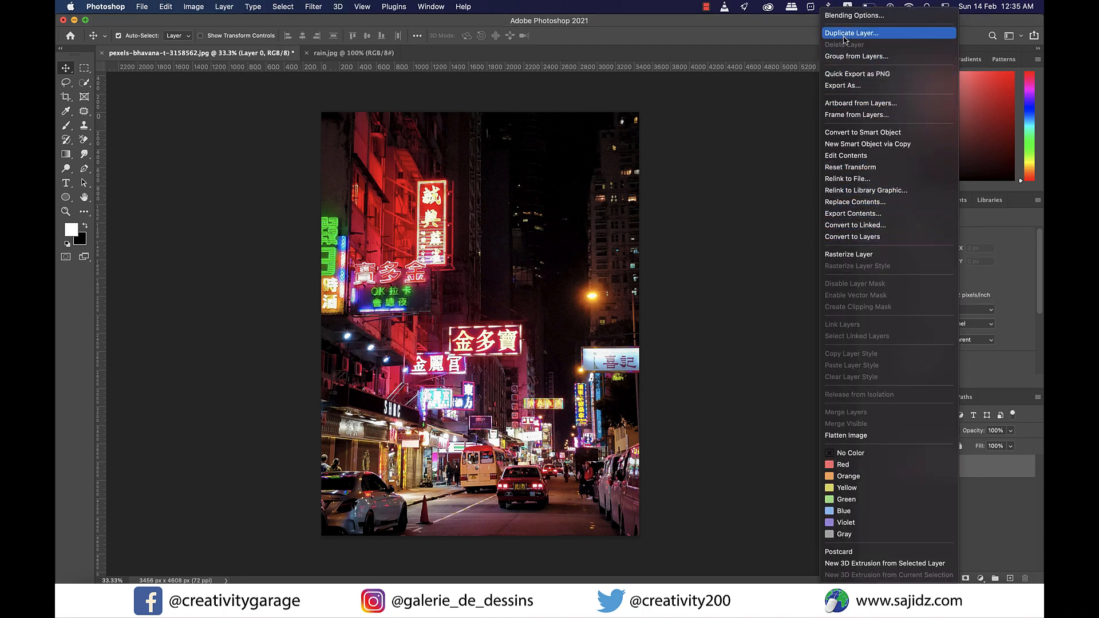
{"action": "key", "text": "Return"}
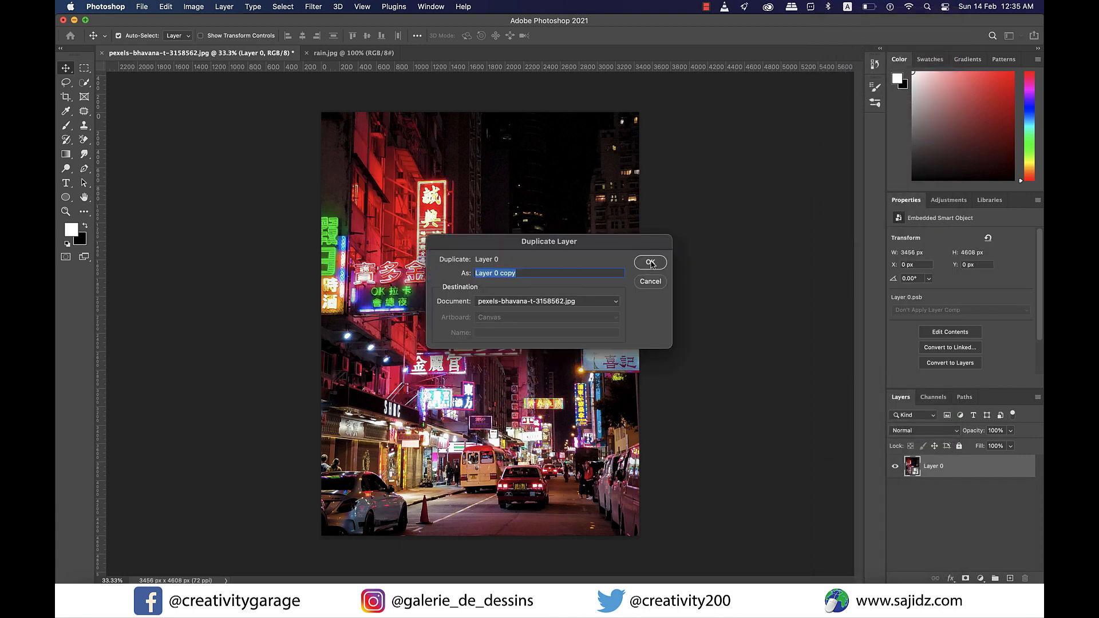
{"action": "left_click", "coordinate": [650, 263]}
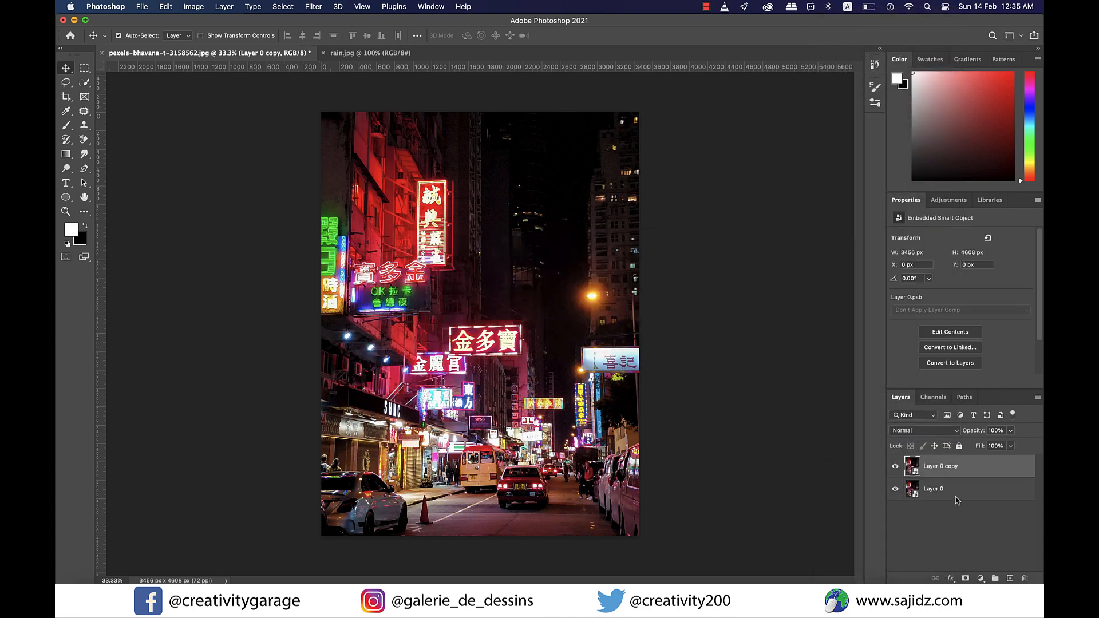
Hide the original Layer 0 and apply a Gaussian Blur with a 32-pixel radius to Layer 0 copy.
{"action": "left_click", "coordinate": [896, 489]}
{"action": "left_click", "coordinate": [318, 8]}
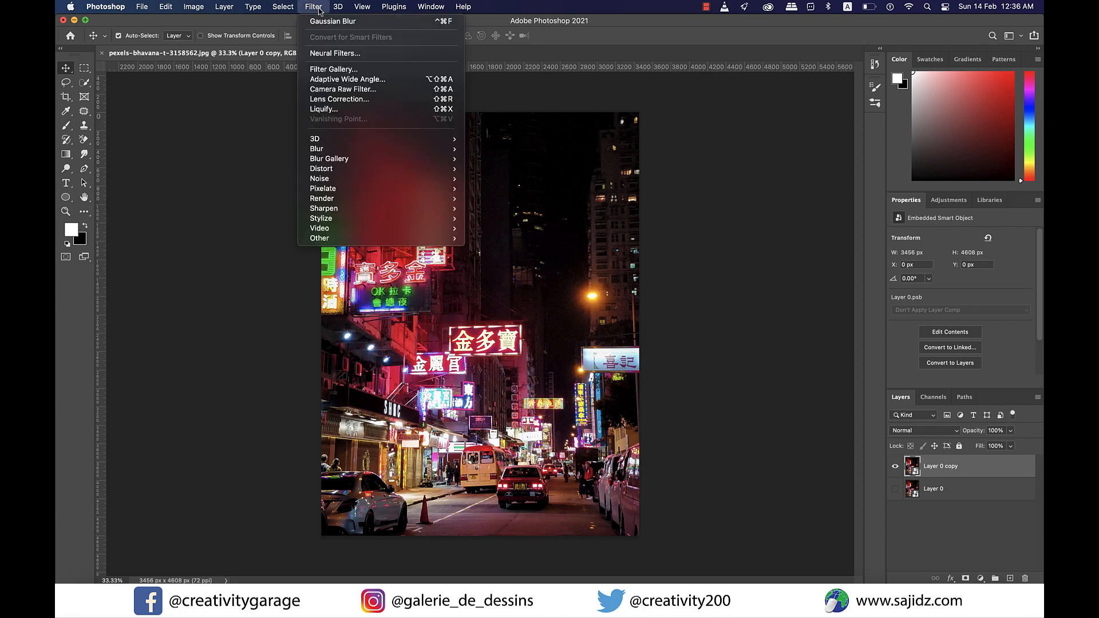
{"action": "mouse_move", "coordinate": [323, 149]}
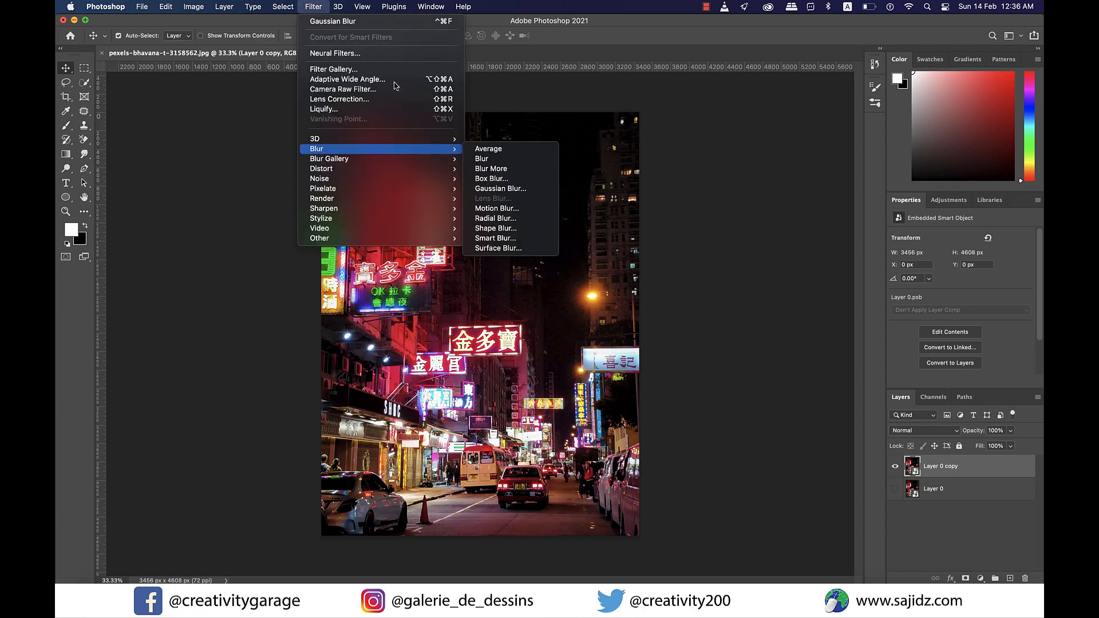
{"action": "left_click", "coordinate": [502, 189]}
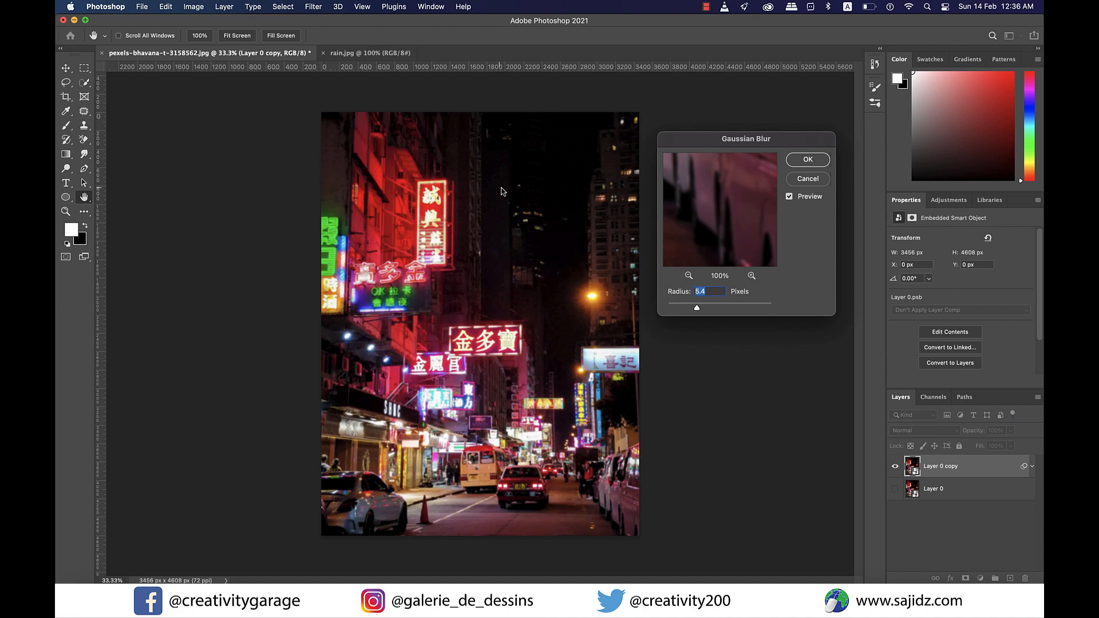
{"action": "left_click_drag", "start_coordinate": [696, 308], "coordinate": [717, 308]}
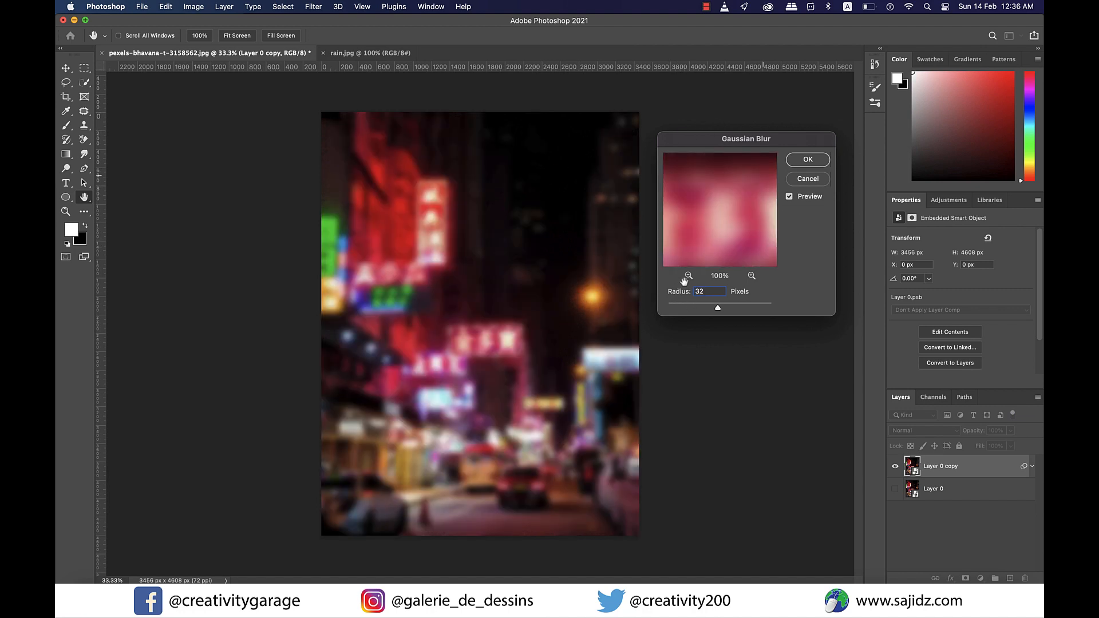
{"action": "left_click", "coordinate": [807, 161]}
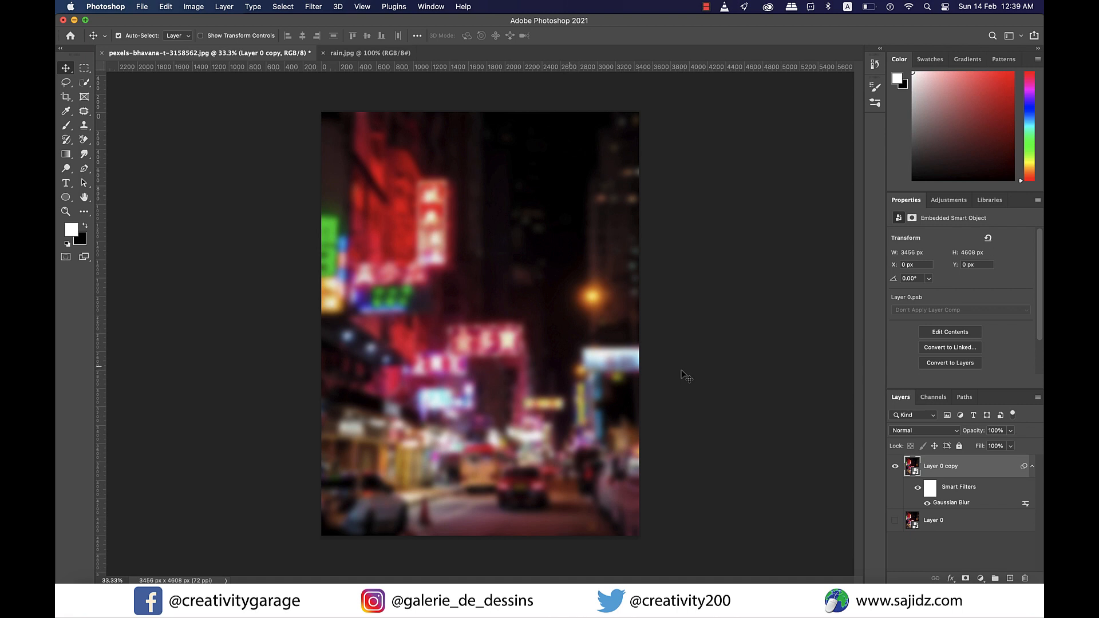
On a new layer, paint over the red building and the area below its signs with a 300 px brush in red sampled from the building.
{"action": "left_click", "coordinate": [1009, 579]}
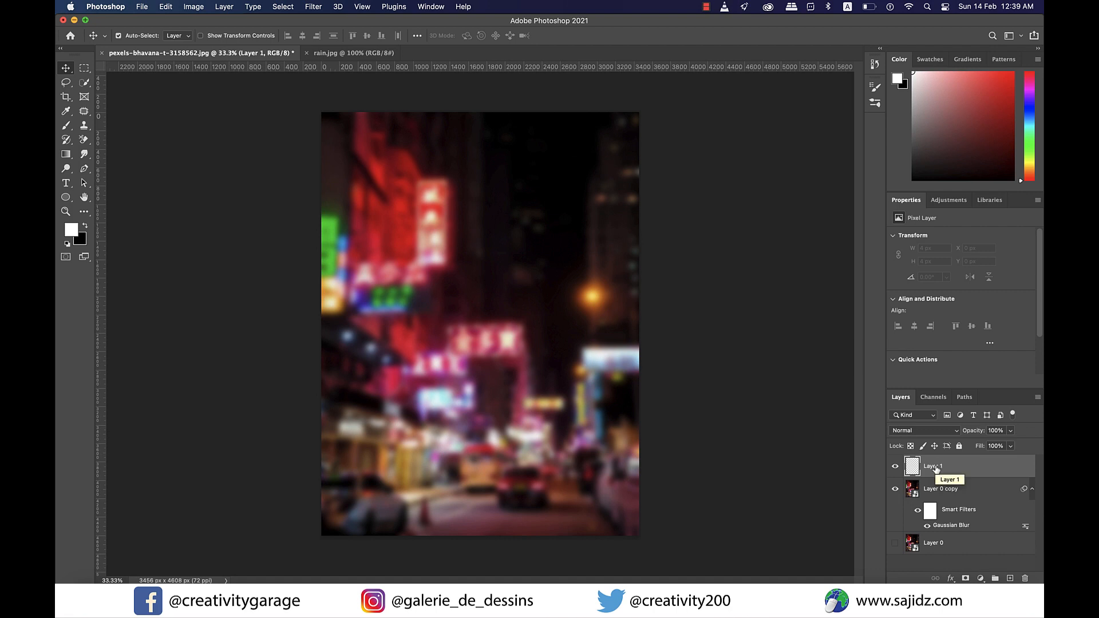
{"action": "left_click", "coordinate": [66, 126]}
{"action": "left_click", "coordinate": [405, 184], "text": "alt"}
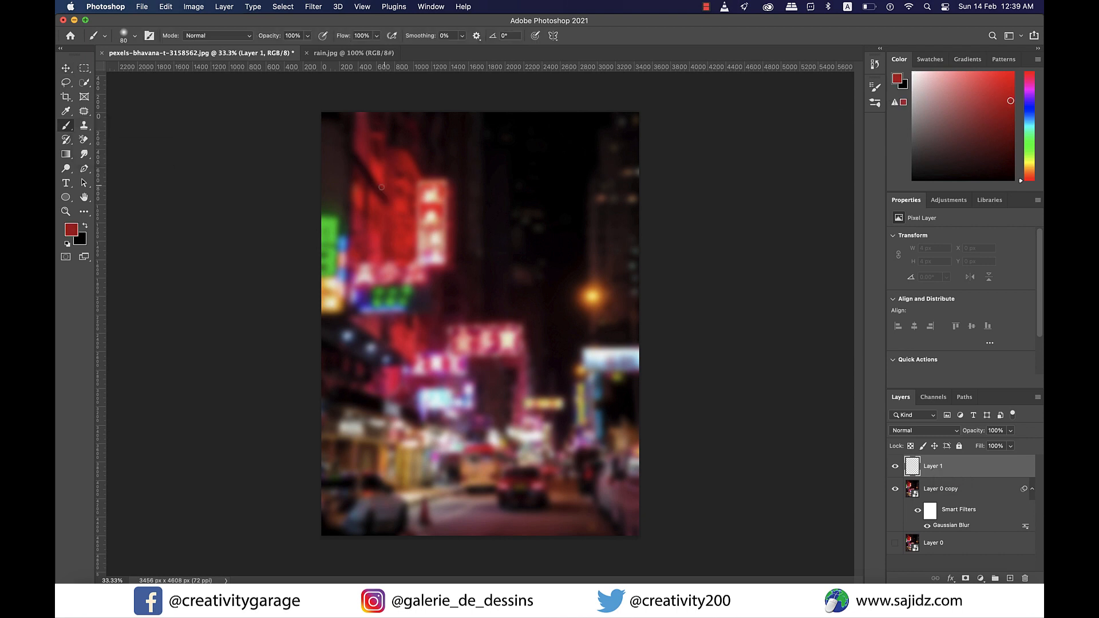
{"action": "key", "text": "bracketright"}
{"action": "key", "text": "bracketright"}
{"action": "key", "text": "bracketright"}
{"action": "key", "text": "bracketright"}
{"action": "key", "text": "bracketright"}
{"action": "key", "text": "bracketright"}
{"action": "key", "text": "bracketright"}
{"action": "key", "text": "bracketright"}
{"action": "mouse_move", "coordinate": [381, 188]}
{"action": "left_mouse_down"}
{"action": "mouse_move", "coordinate": [372, 212]}
{"action": "mouse_move", "coordinate": [407, 241]}
{"action": "mouse_move", "coordinate": [369, 153]}
{"action": "left_mouse_up"}
{"action": "left_click", "coordinate": [393, 381]}
{"action": "left_click_drag", "start_coordinate": [402, 333], "coordinate": [416, 349]}
{"action": "left_click", "coordinate": [373, 326]}
Sample the street lamp's yellow and dab it on the lamp and the four characters of the tall vertical sign.
{"action": "left_click", "coordinate": [592, 296], "text": "alt"}
{"action": "left_click", "coordinate": [593, 298]}
{"action": "left_click", "coordinate": [433, 195]}
{"action": "left_click", "coordinate": [431, 218]}
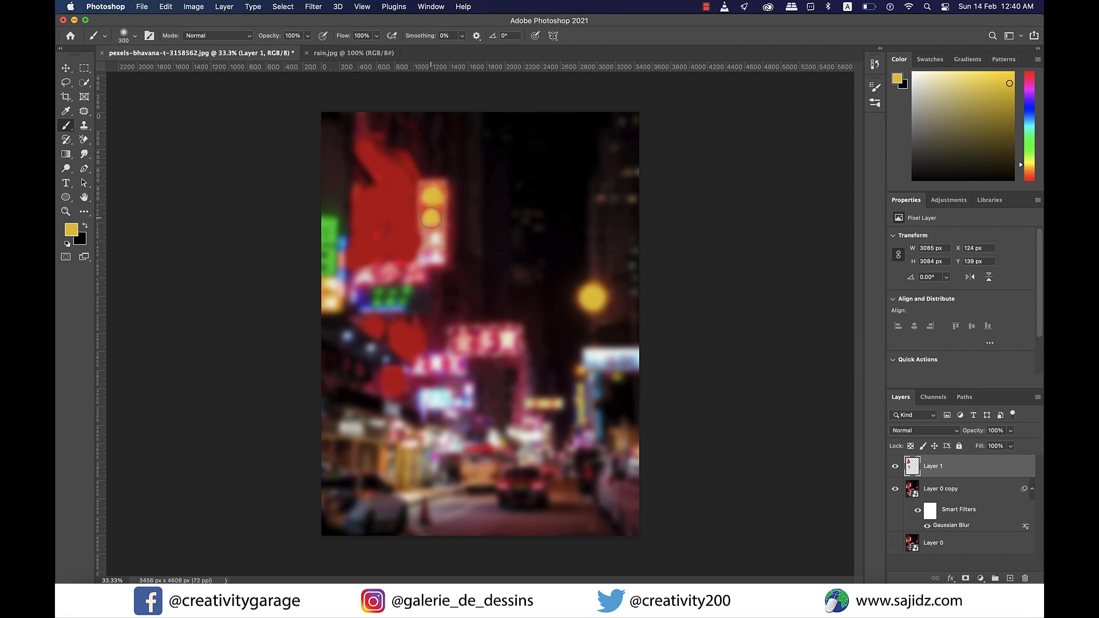
{"action": "left_click", "coordinate": [435, 239]}
{"action": "left_click", "coordinate": [435, 257]}
Paint white over the bright sign at the street's right side, the small sign mid-street and the storefront lights.
{"action": "left_click", "coordinate": [912, 72]}
{"action": "left_click_drag", "start_coordinate": [593, 356], "coordinate": [630, 358]}
{"action": "left_click_drag", "start_coordinate": [444, 400], "coordinate": [427, 399]}
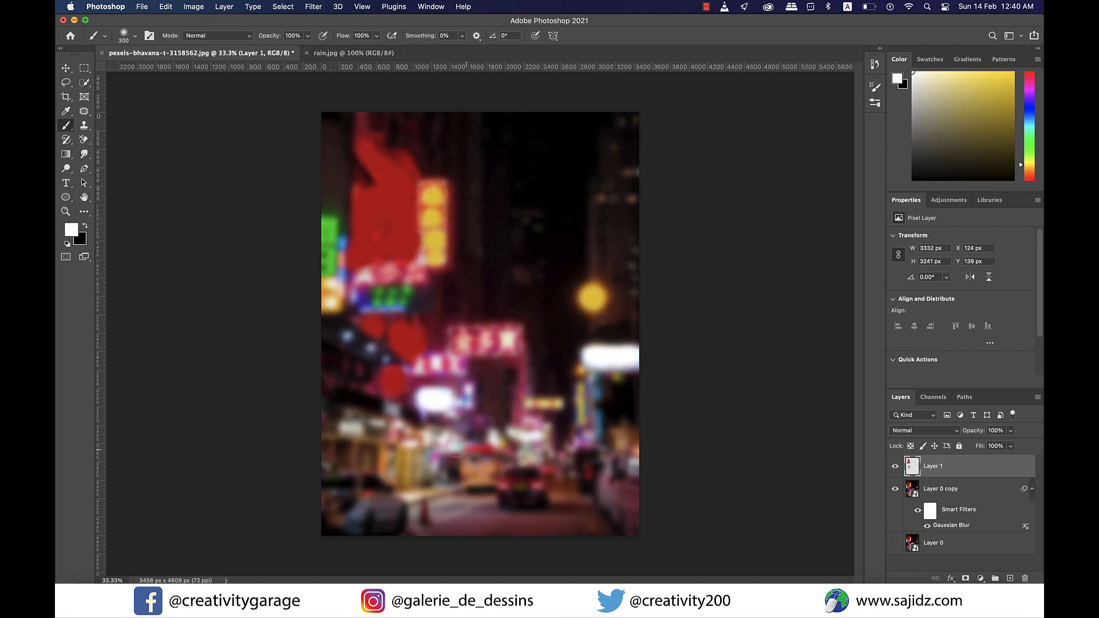
{"action": "left_click", "coordinate": [452, 445]}
{"action": "left_click", "coordinate": [409, 443]}
{"action": "left_click", "coordinate": [351, 428]}
{"action": "left_click", "coordinate": [524, 438]}
{"action": "left_click", "coordinate": [491, 438]}
Pick a pale beige and dab it on the three characters of the large central sign.
{"action": "left_click", "coordinate": [929, 95]}
{"action": "left_click", "coordinate": [461, 342]}
{"action": "left_click", "coordinate": [484, 342]}
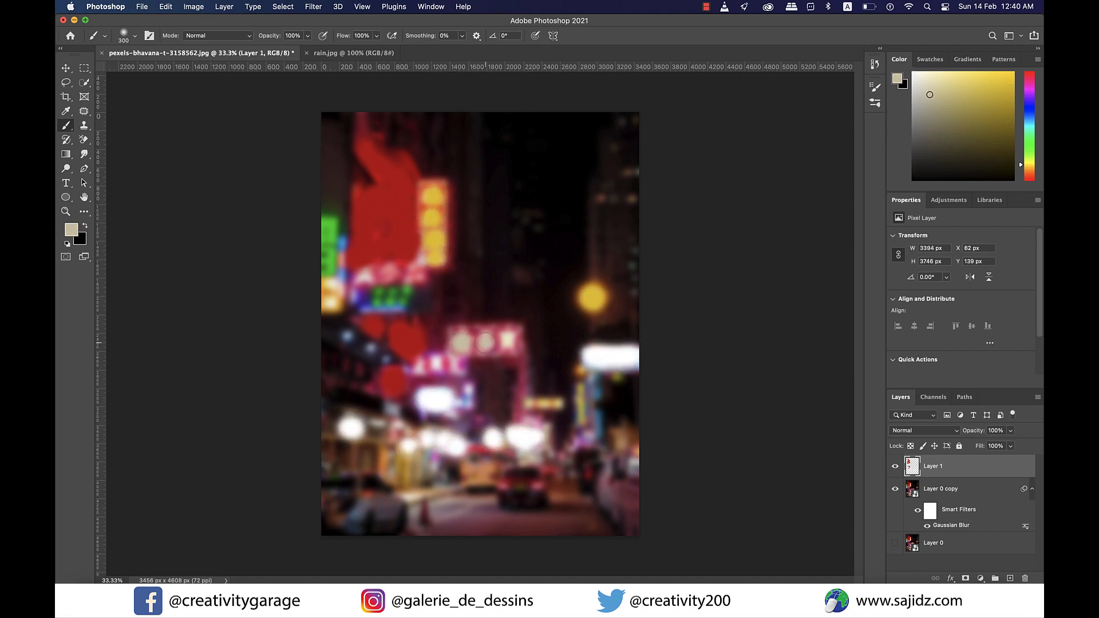
{"action": "left_click", "coordinate": [507, 341]}
Dab sampled white on the sign below and beside the central one, and sampled yellow on the orange sign at the photo's left edge.
{"action": "left_click", "coordinate": [438, 396], "text": "alt"}
{"action": "left_click", "coordinate": [438, 363]}
{"action": "left_click", "coordinate": [455, 366]}
{"action": "left_click", "coordinate": [420, 368]}
{"action": "left_click", "coordinate": [435, 257], "text": "alt"}
{"action": "left_click_drag", "start_coordinate": [331, 287], "coordinate": [333, 302]}
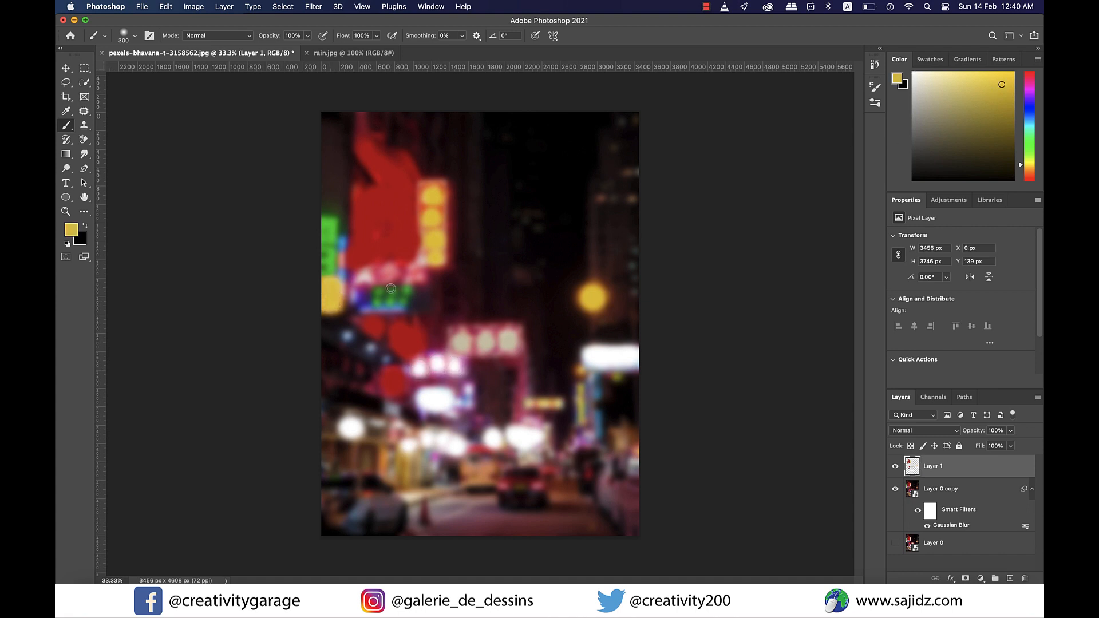
Pick a bright green and paint over the green sign at the photo's left edge and the green lettering beside it.
{"action": "left_click", "coordinate": [391, 288], "text": "alt"}
{"action": "left_click", "coordinate": [944, 89]}
{"action": "left_click", "coordinate": [1008, 97]}
{"action": "left_click", "coordinate": [332, 232]}
{"action": "left_click", "coordinate": [1007, 77]}
{"action": "left_click", "coordinate": [331, 232]}
{"action": "left_click_drag", "start_coordinate": [330, 227], "coordinate": [330, 264]}
{"action": "left_click_drag", "start_coordinate": [380, 300], "coordinate": [411, 297]}
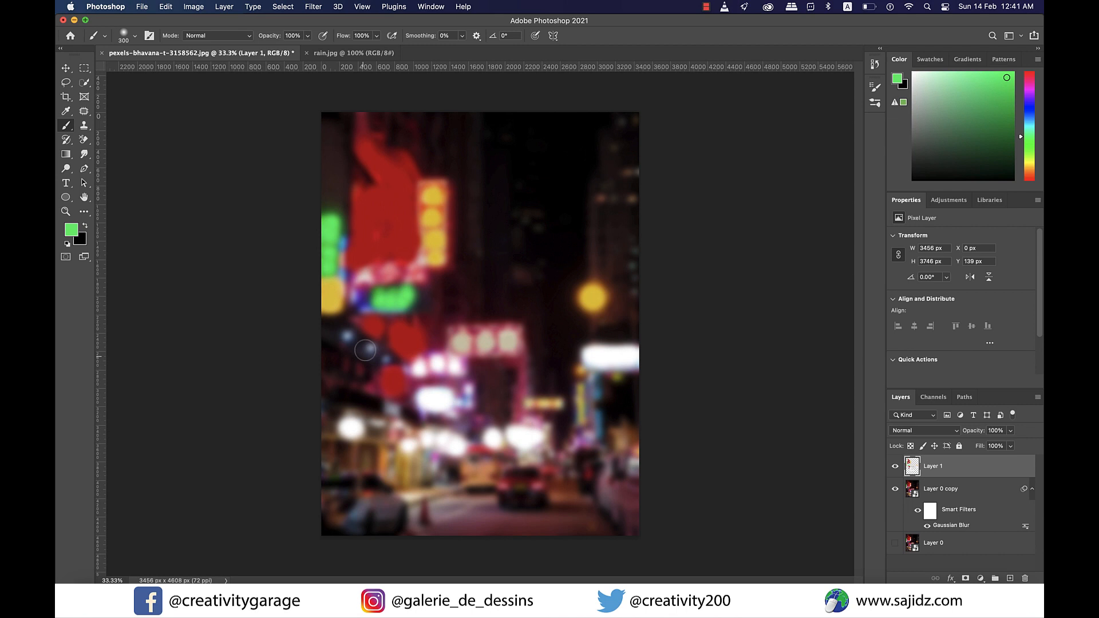
Set Layer 1's blend mode to Color Dodge and add a Curves adjustment layer above Layer 0 copy.
{"action": "left_click", "coordinate": [925, 430]}
{"action": "left_click", "coordinate": [915, 533]}
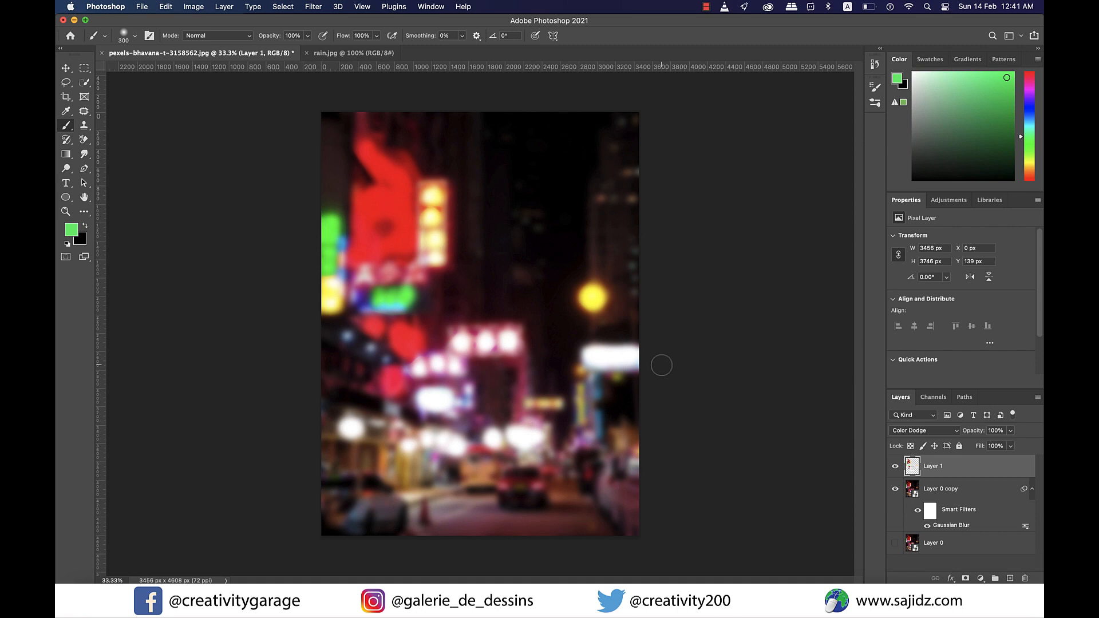
{"action": "left_click", "coordinate": [961, 496]}
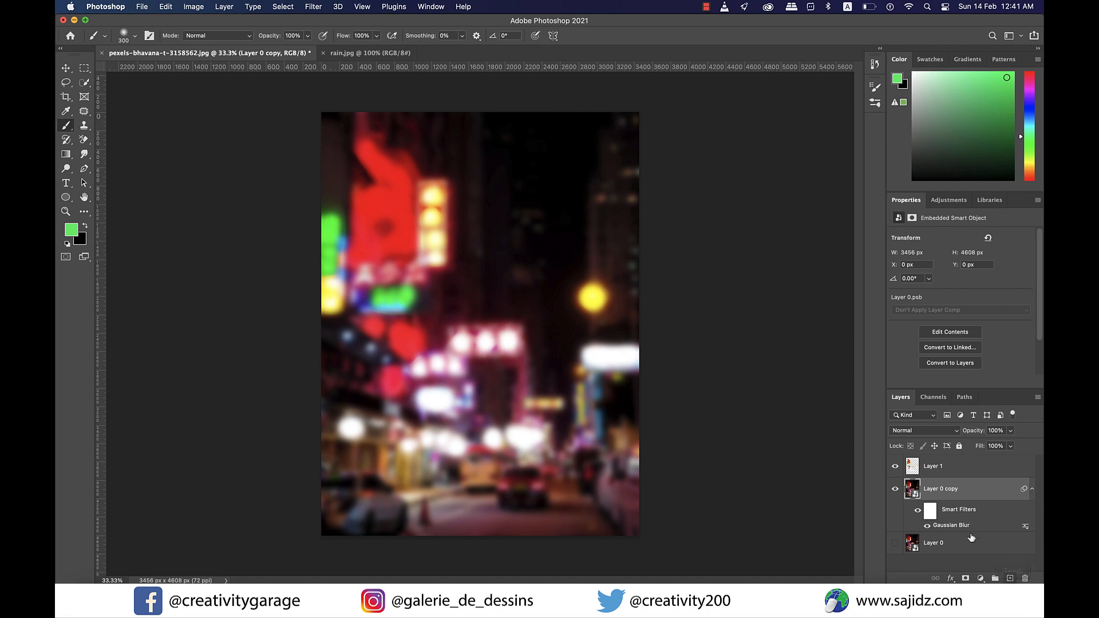
{"action": "left_click", "coordinate": [980, 578]}
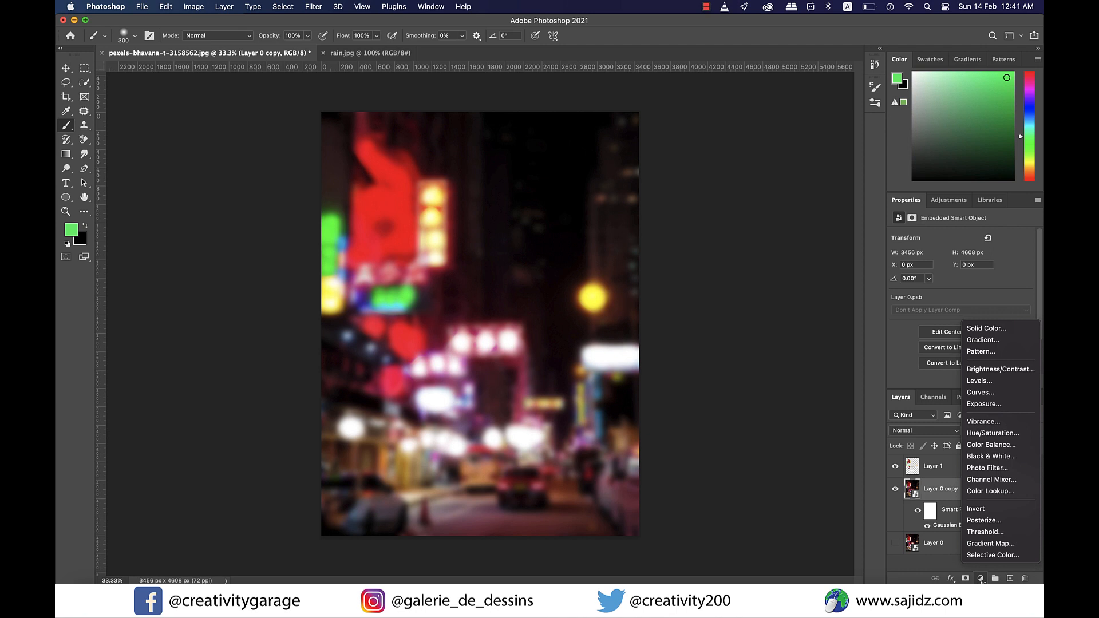
{"action": "left_click", "coordinate": [983, 393]}
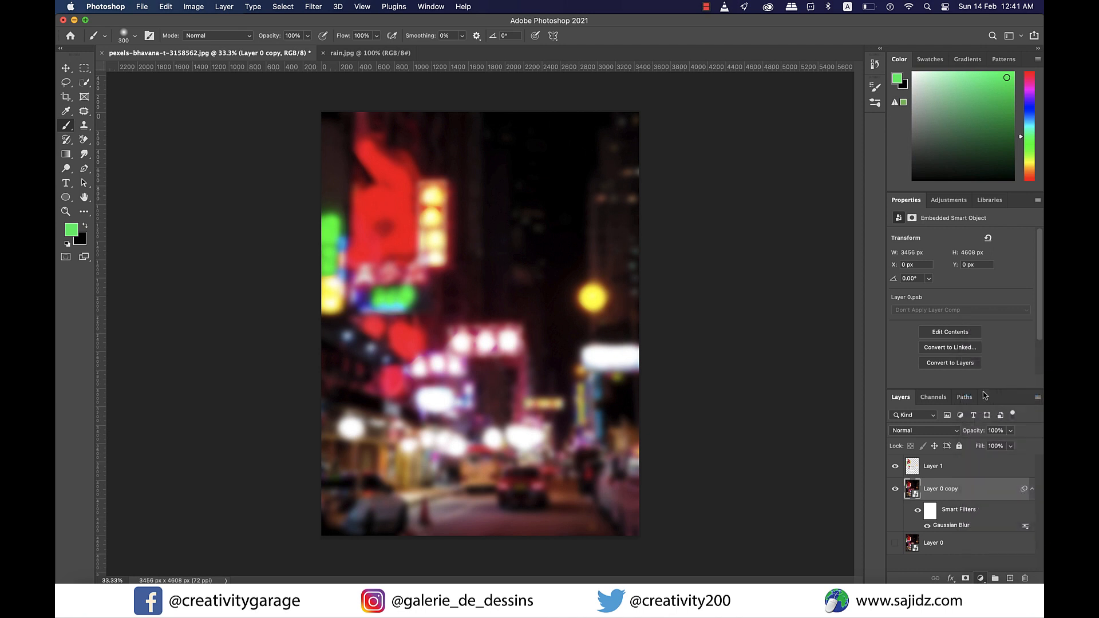
Shape the Curves adjustment's Red channel by raising the highlights and lowering the shadows.
{"action": "key", "text": "alt+3"}
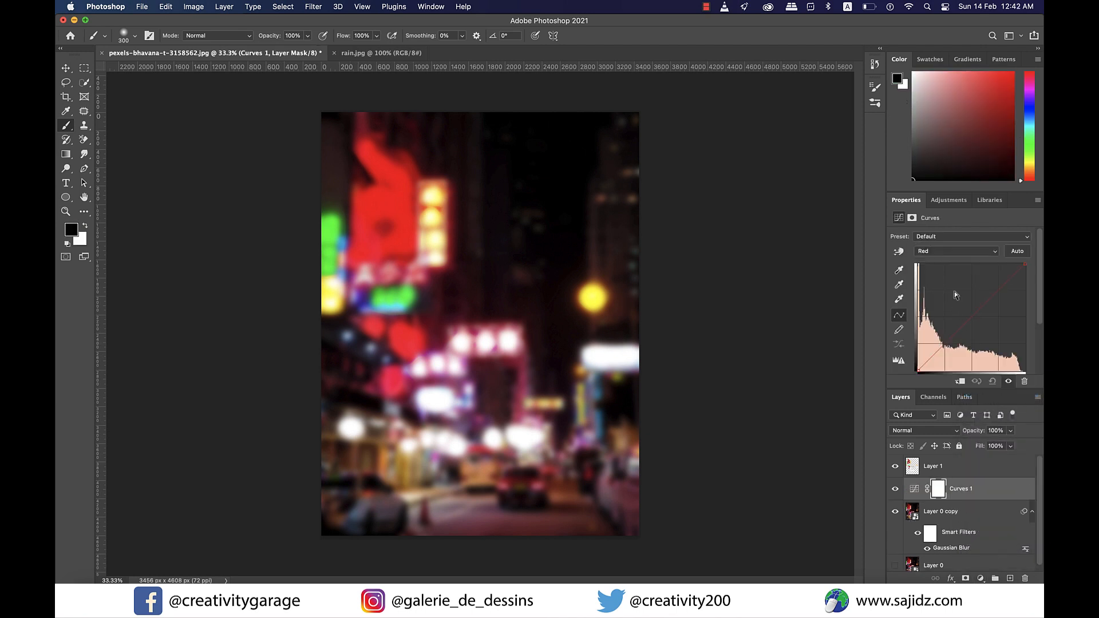
{"action": "left_click_drag", "start_coordinate": [998, 292], "coordinate": [999, 276]}
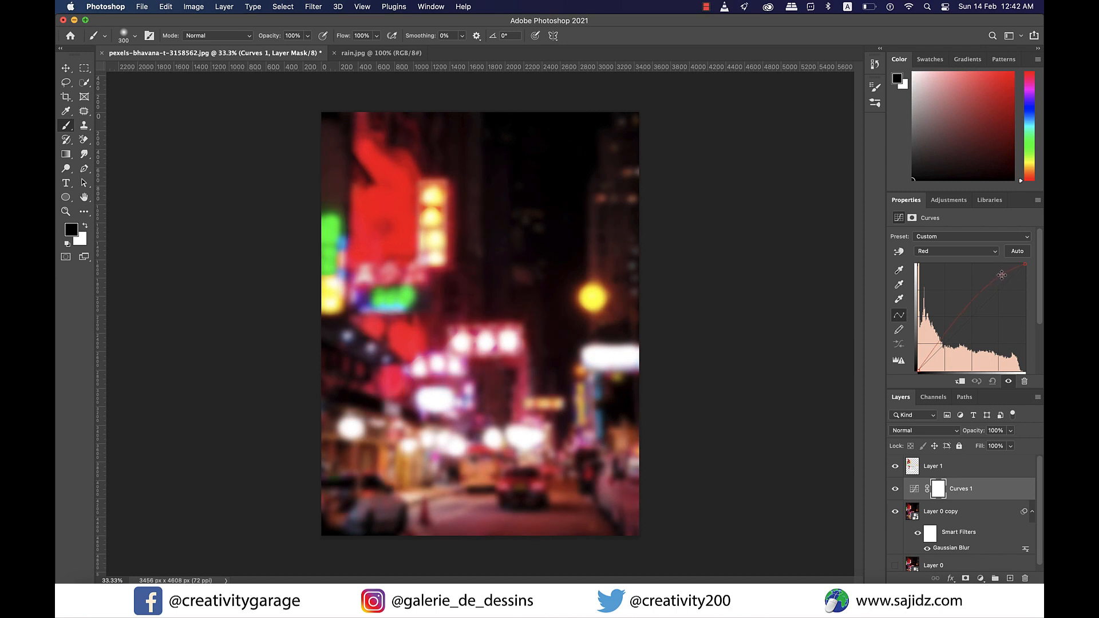
{"action": "left_click_drag", "start_coordinate": [932, 352], "coordinate": [930, 362]}
{"action": "left_click", "coordinate": [998, 277]}
Lower the upper part of the Blue curve and of the composite RGB curve.
{"action": "left_click", "coordinate": [956, 251]}
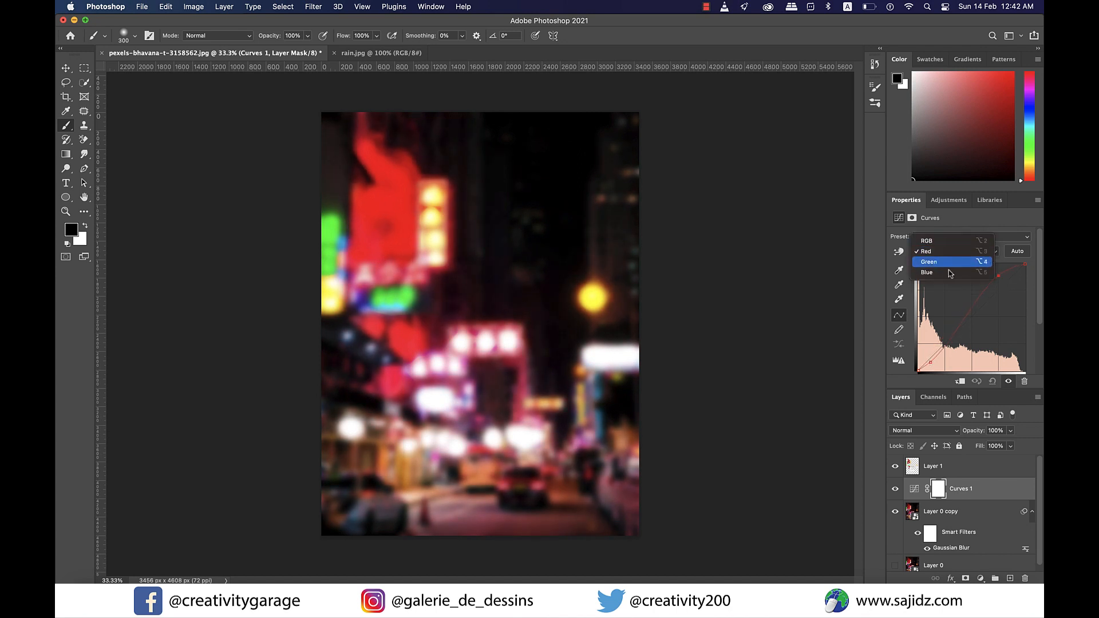
{"action": "left_click", "coordinate": [939, 274]}
{"action": "left_click", "coordinate": [997, 308]}
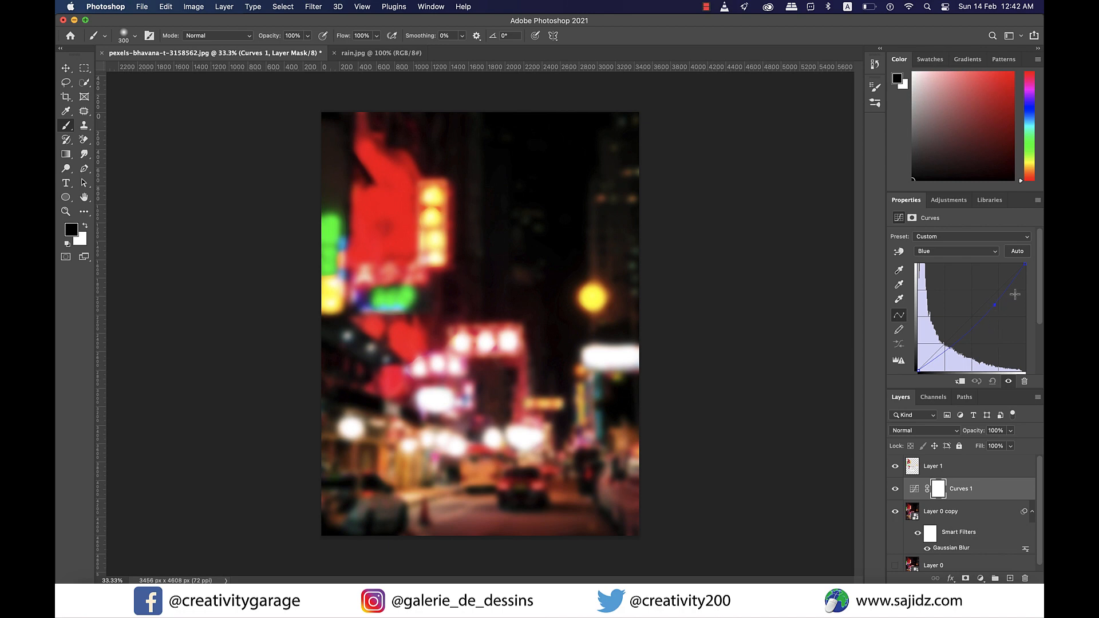
{"action": "left_click", "coordinate": [956, 251]}
{"action": "left_click", "coordinate": [939, 224]}
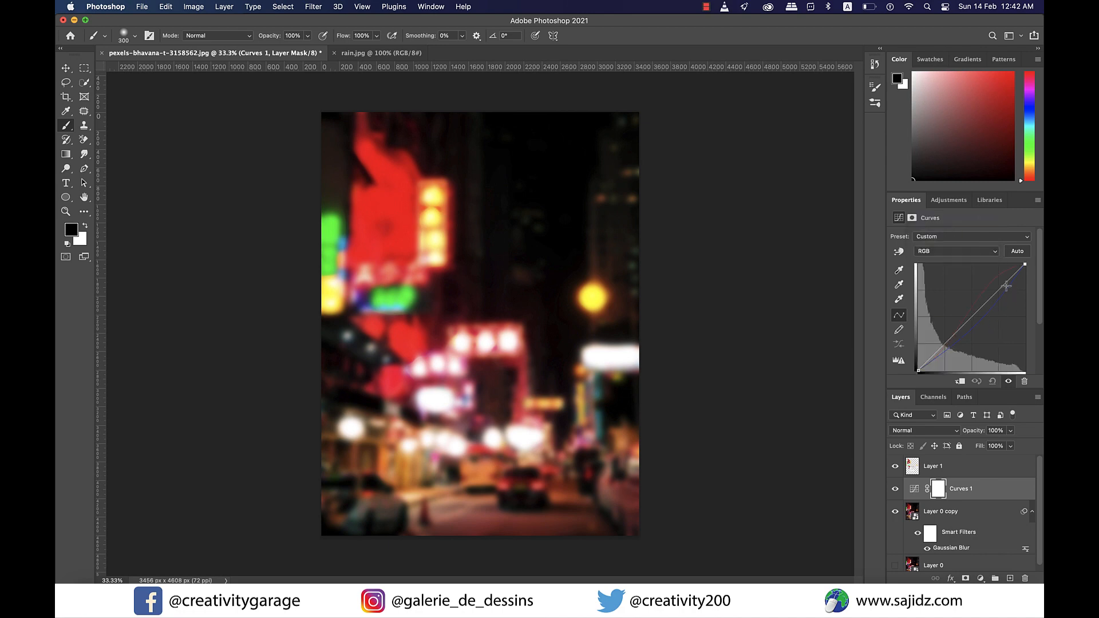
{"action": "left_click", "coordinate": [1006, 287]}
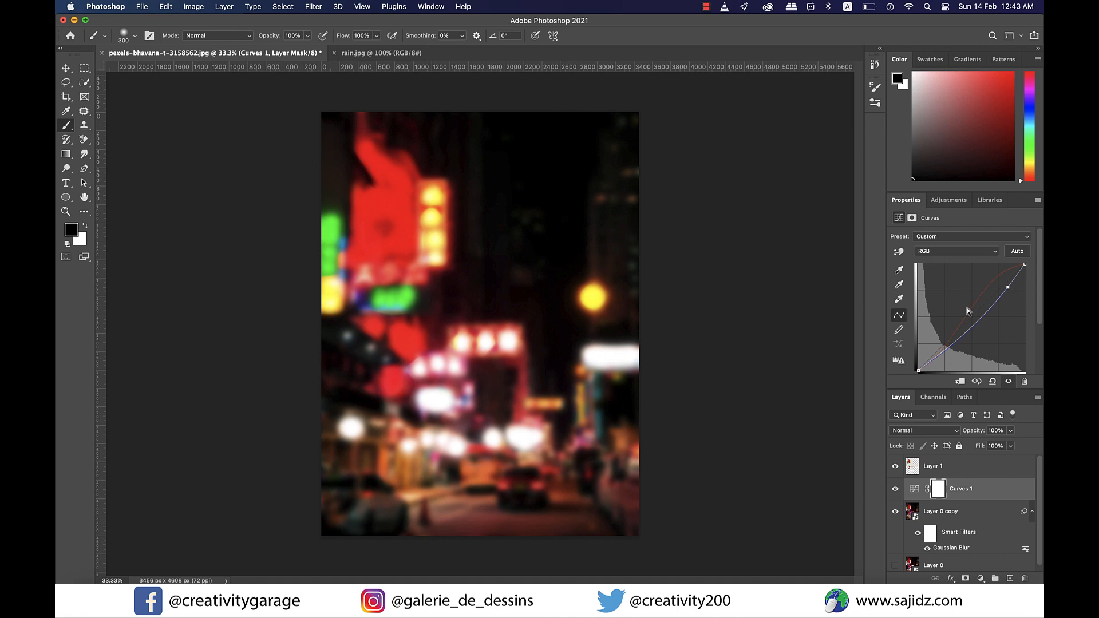
Bring the rain.jpg picture into the street photo document, aligned to the canvas's upper-left corner.
{"action": "left_click", "coordinate": [366, 53]}
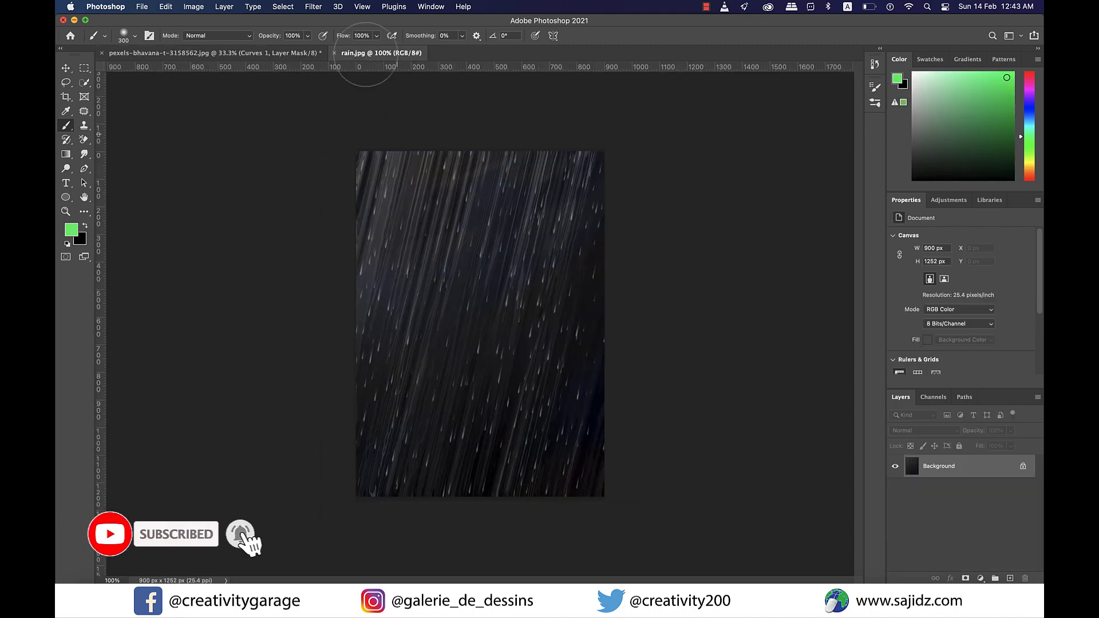
{"action": "left_click", "coordinate": [66, 68]}
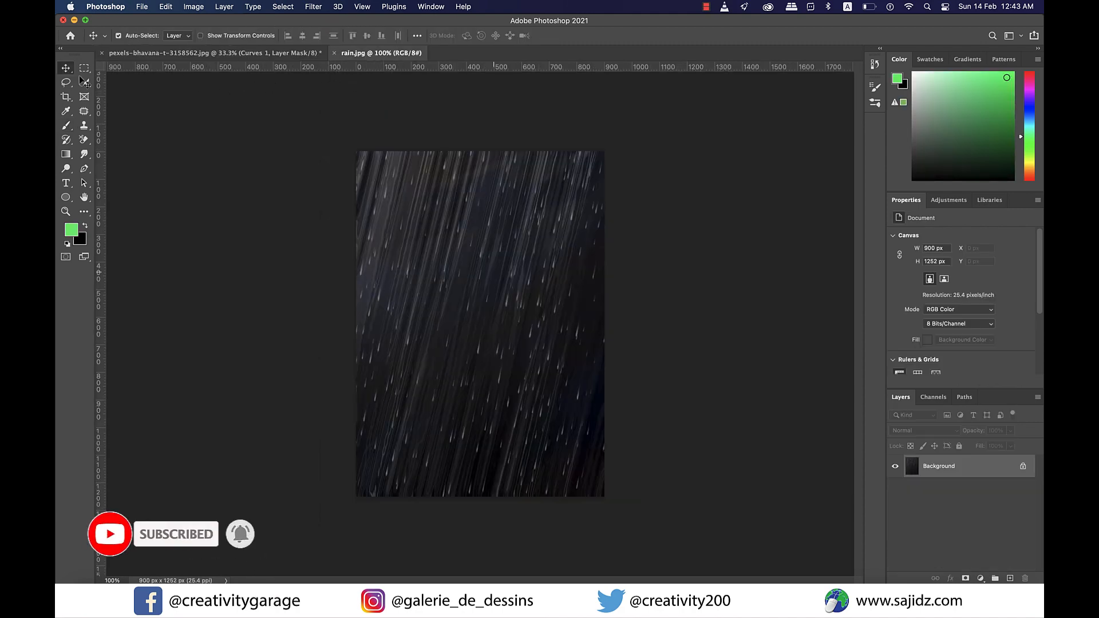
{"action": "left_click_drag", "start_coordinate": [393, 193], "coordinate": [362, 170]}
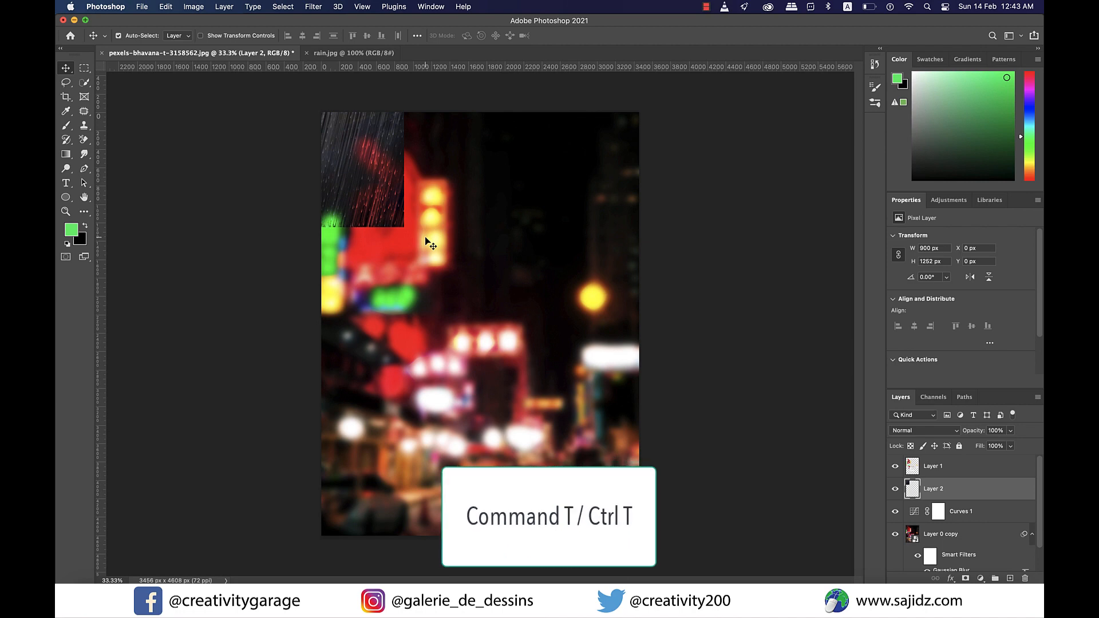
Scale the rain layer proportionally to 386.48% so that it covers the whole canvas.
{"action": "key", "text": "super+t"}
{"action": "left_click_drag", "start_coordinate": [404, 227], "coordinate": [688, 520]}
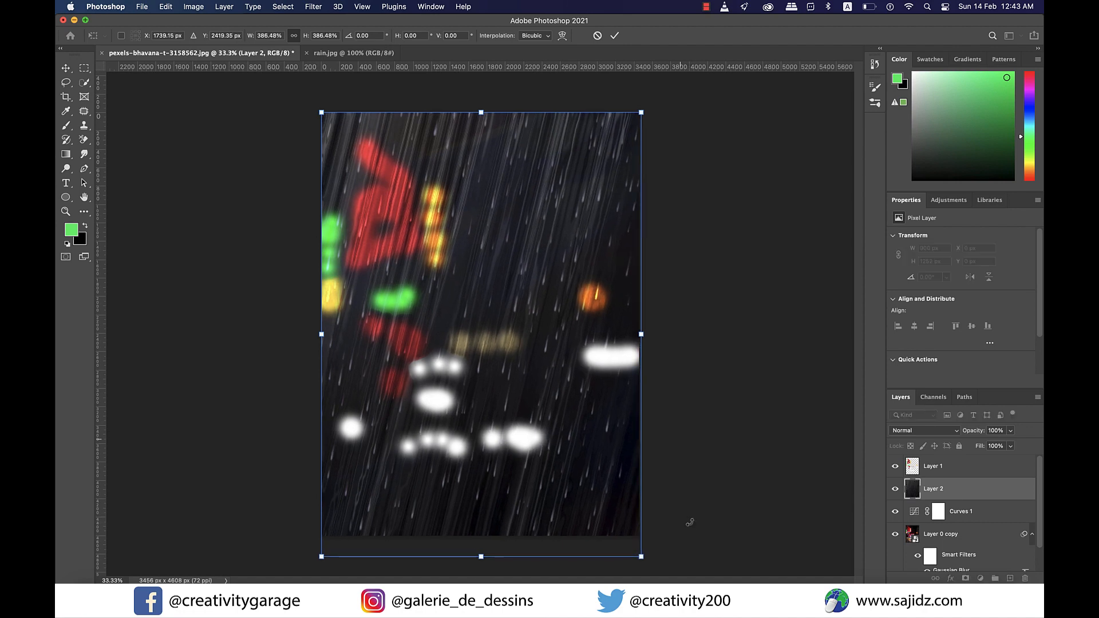
{"action": "left_click", "coordinate": [614, 37]}
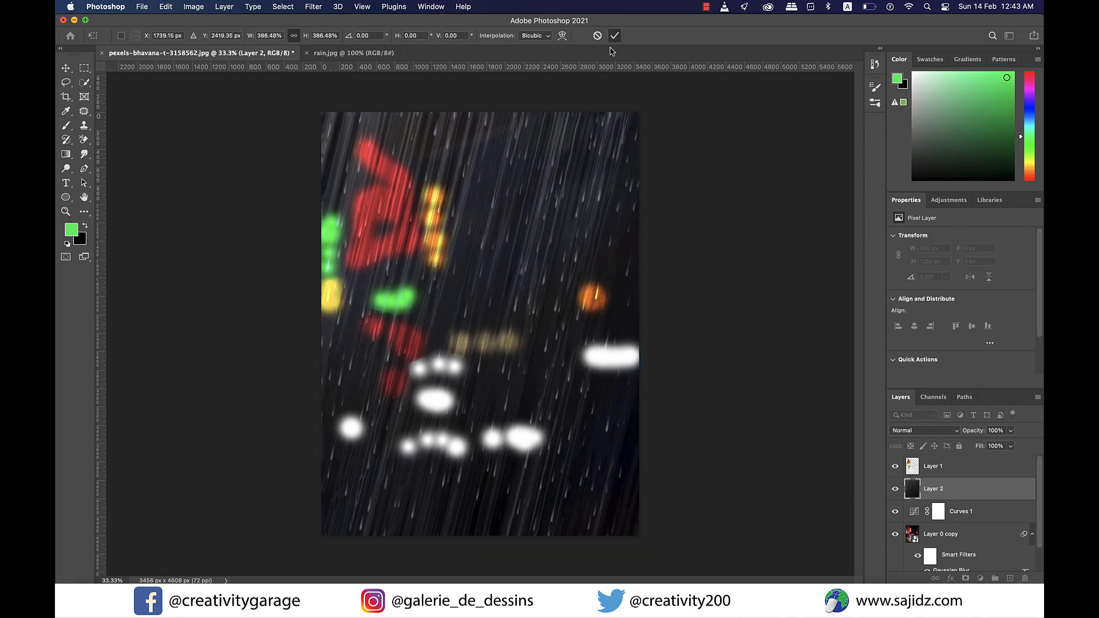
Move the rain layer to the top of the layer stack, set its blend mode to Screen and lower its opacity.
{"action": "left_click_drag", "start_coordinate": [957, 487], "coordinate": [958, 465]}
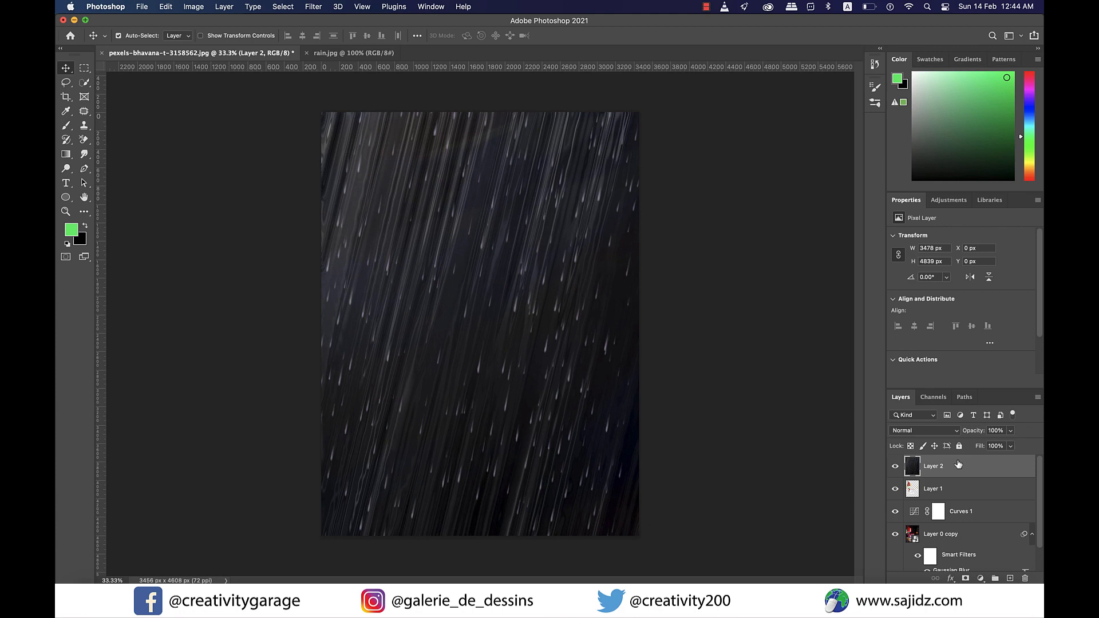
{"action": "left_click", "coordinate": [957, 431]}
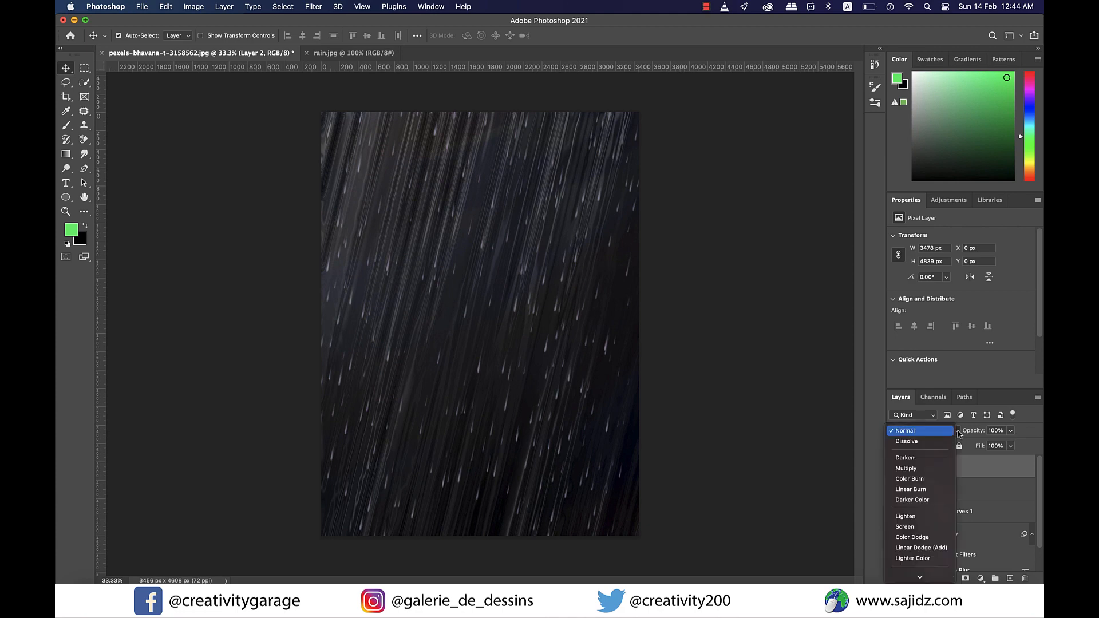
{"action": "left_click", "coordinate": [922, 527]}
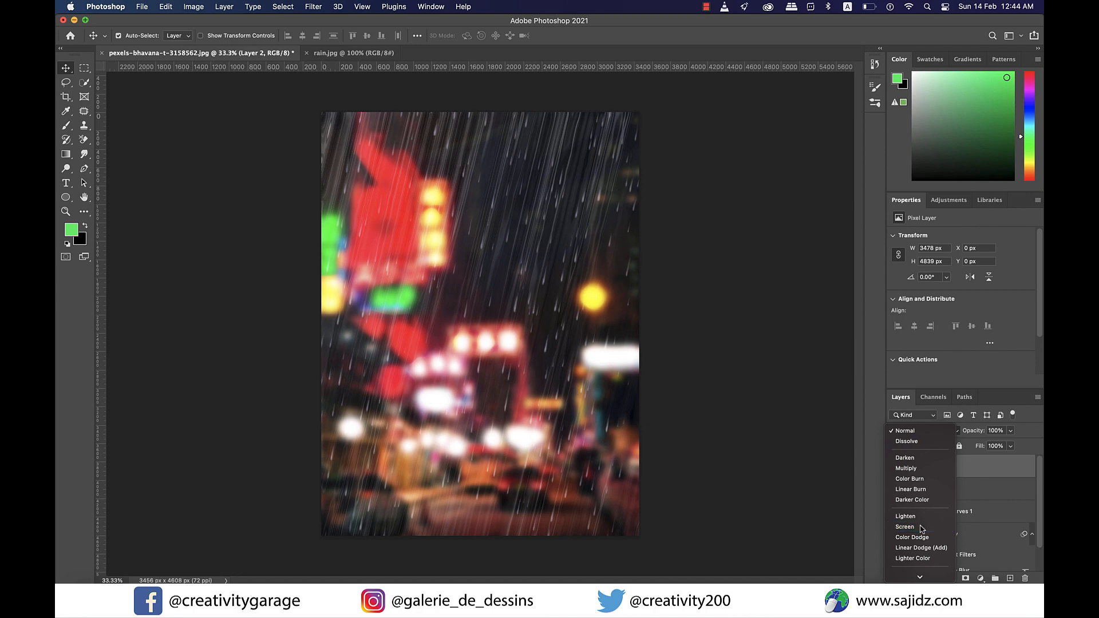
{"action": "left_click_drag", "start_coordinate": [1010, 430], "coordinate": [982, 450]}
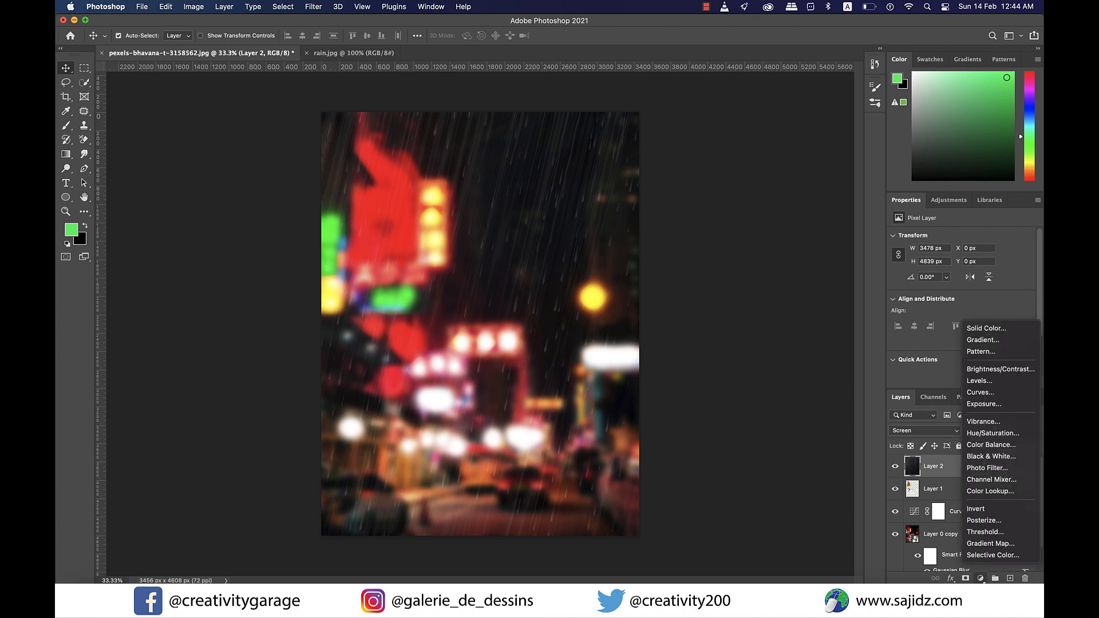
Add a Levels adjustment clipped to the rain layer, with input black at 14 and input white at 240.
{"action": "left_click", "coordinate": [984, 382]}
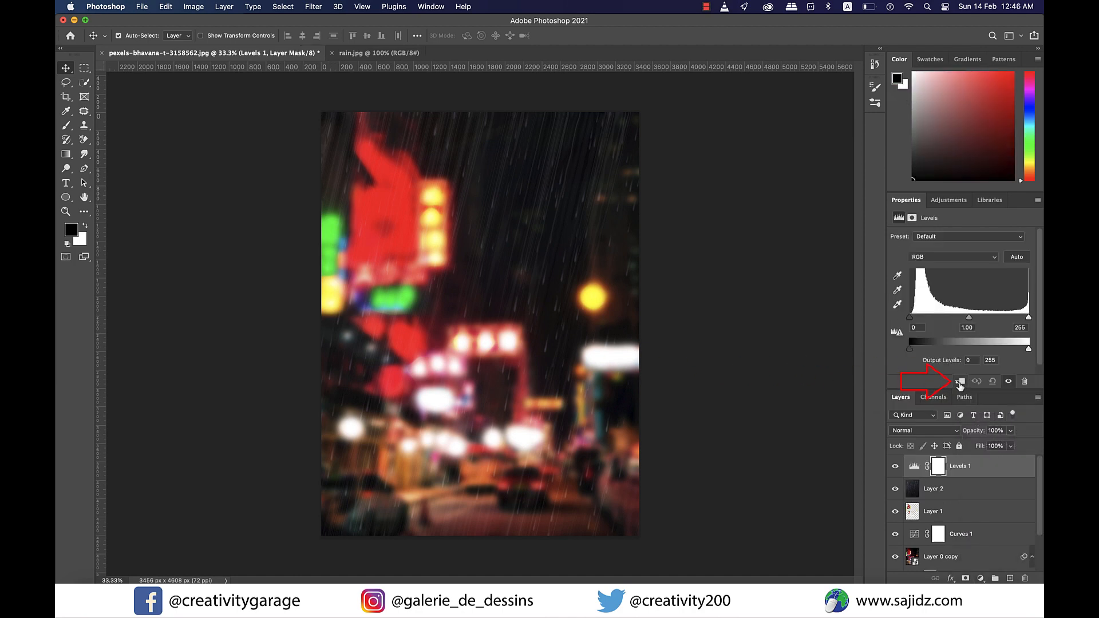
{"action": "left_click", "coordinate": [959, 381]}
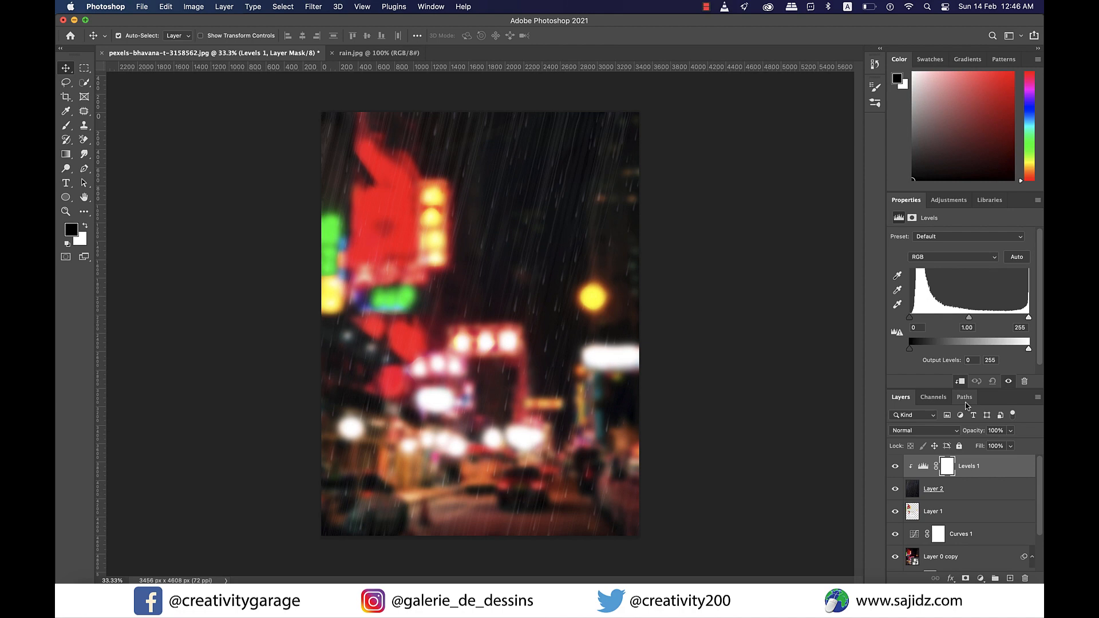
{"action": "left_click_drag", "start_coordinate": [1028, 317], "coordinate": [1021, 318]}
{"action": "left_click_drag", "start_coordinate": [909, 317], "coordinate": [916, 318]}
Open rain2.jpg and bring it into the street photo document, aligned to the canvas's upper-left corner.
{"action": "left_click", "coordinate": [142, 6]}
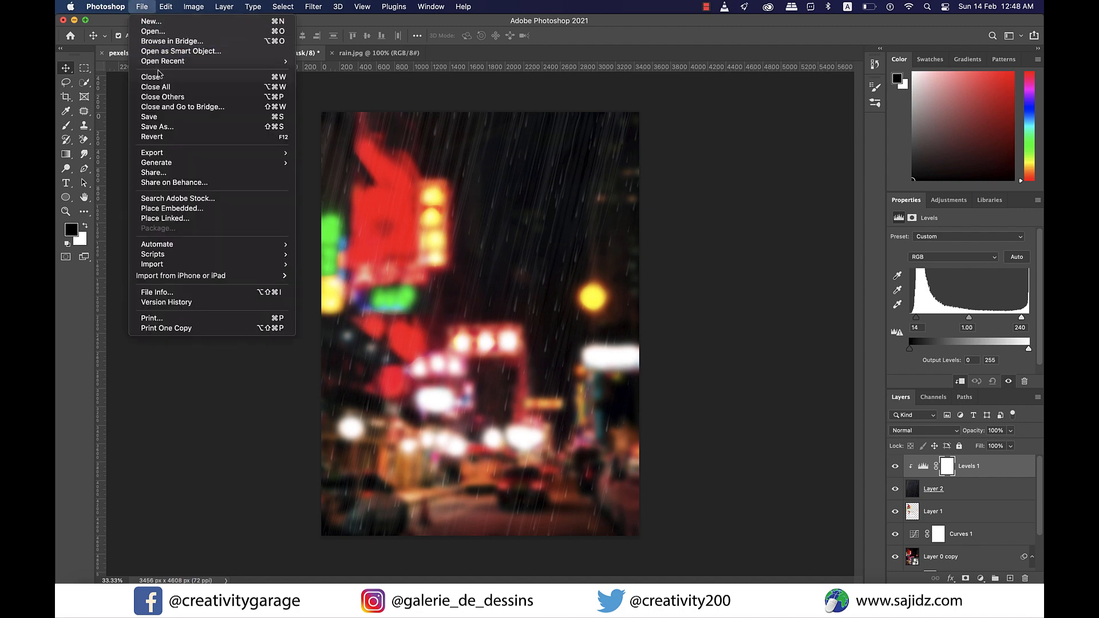
{"action": "left_click", "coordinate": [154, 31]}
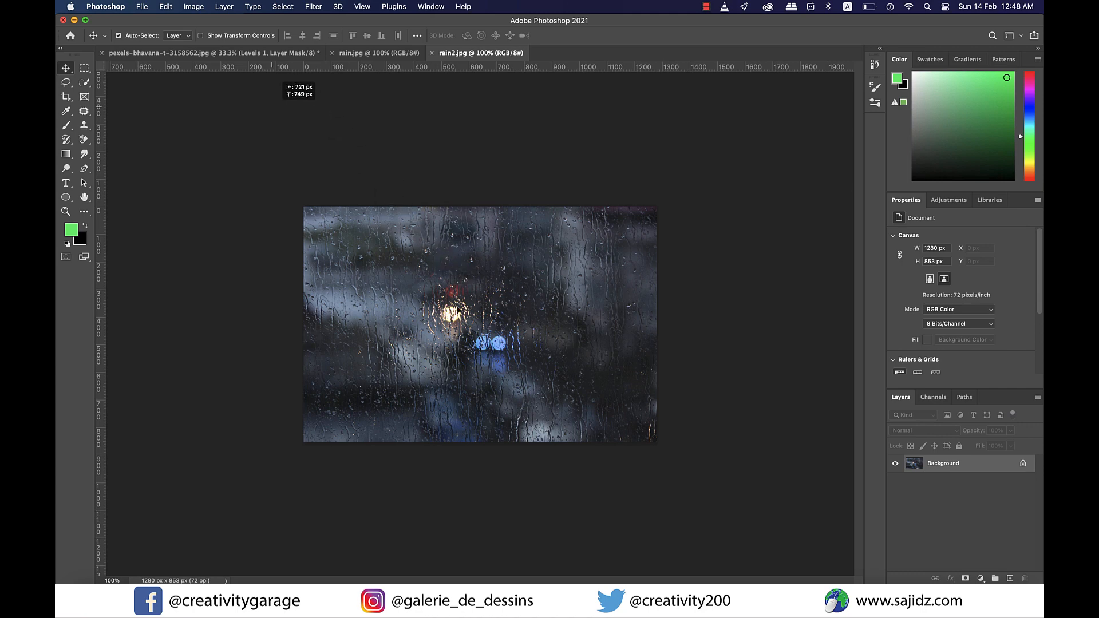
{"action": "left_click_drag", "start_coordinate": [290, 94], "coordinate": [402, 164]}
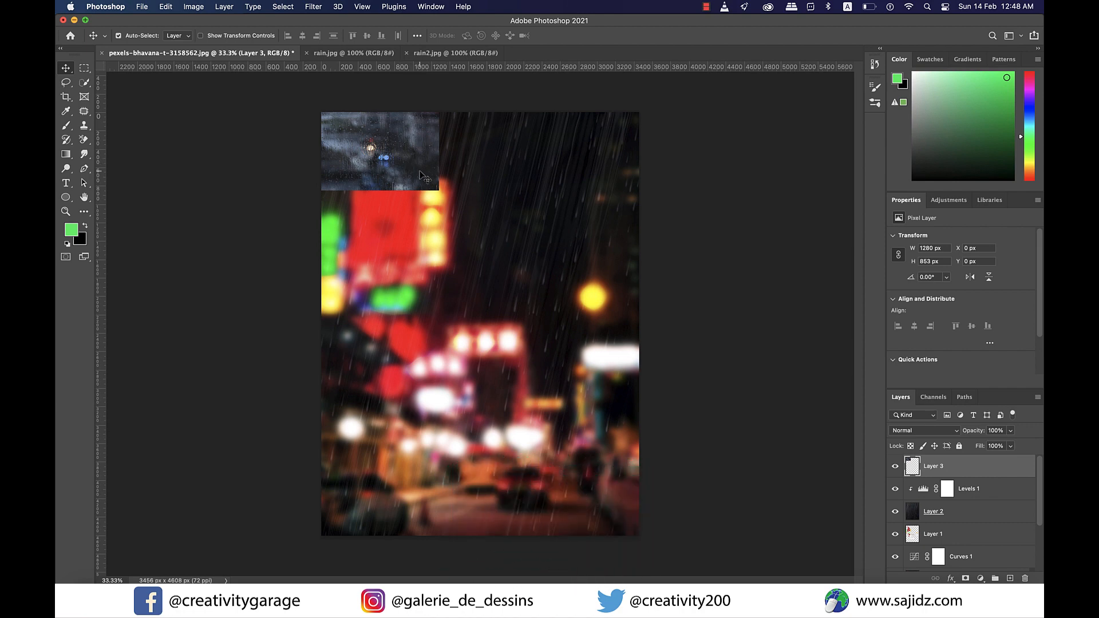
Scale the wet-window layer to 703.62% width and 736.61% height, covering the whole canvas with its left edge on the canvas's left edge.
{"action": "key", "text": "super+t"}
{"action": "left_click_drag", "start_coordinate": [439, 190], "coordinate": [1042, 617]}
{"action": "left_click_drag", "start_coordinate": [322, 365], "coordinate": [313, 365]}
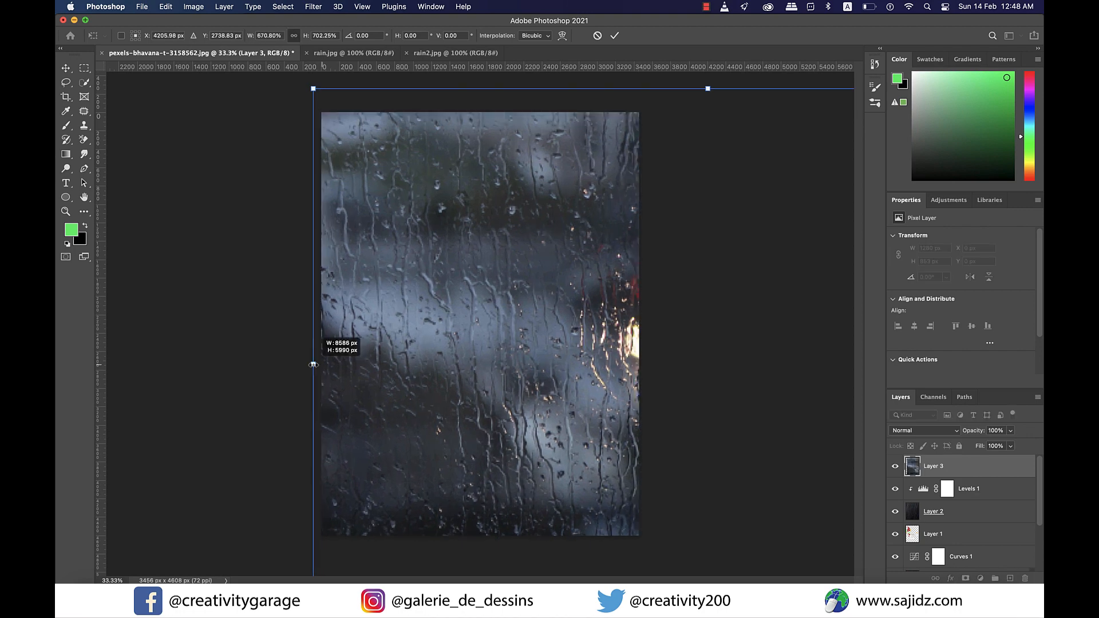
{"action": "left_click_drag", "start_coordinate": [411, 377], "coordinate": [451, 370]}
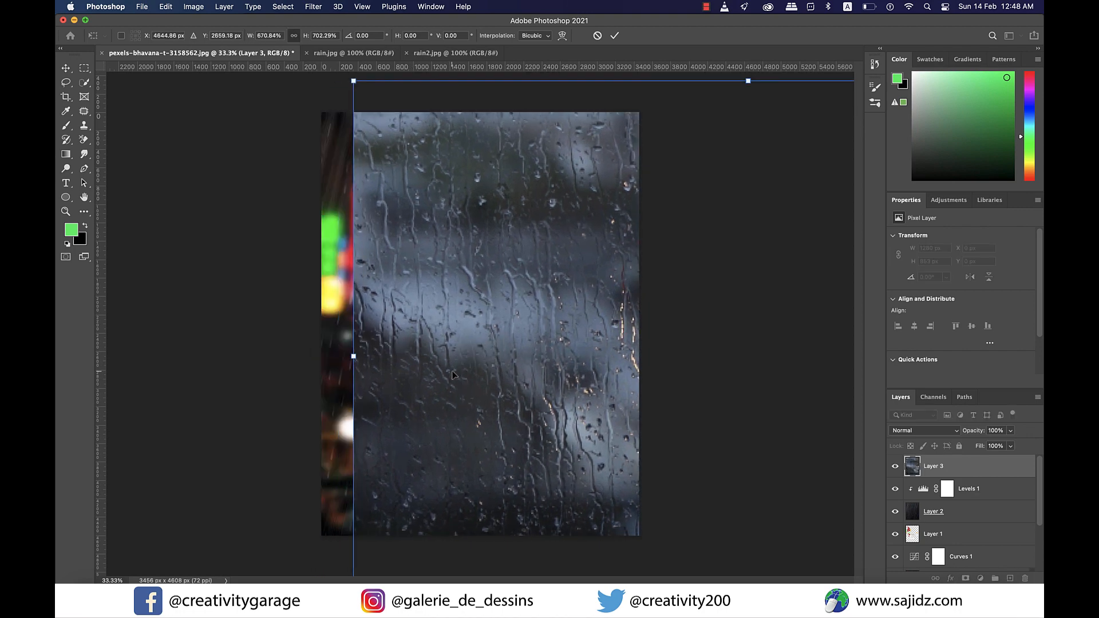
{"action": "left_click_drag", "start_coordinate": [353, 81], "coordinate": [303, 72]}
{"action": "left_click_drag", "start_coordinate": [488, 245], "coordinate": [495, 247]}
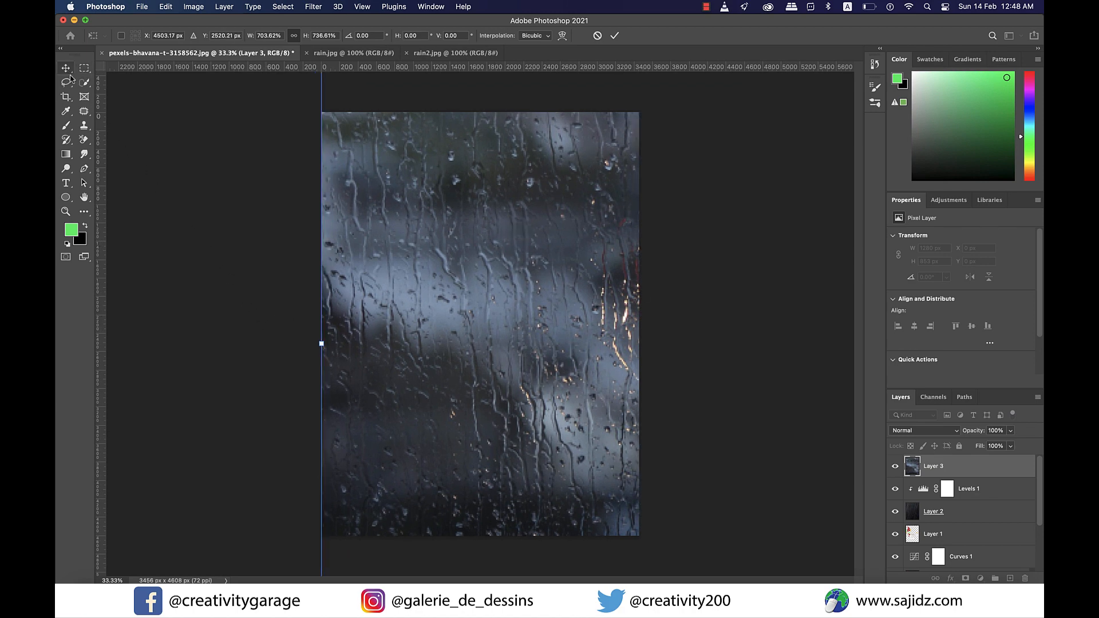
{"action": "left_click", "coordinate": [190, 224]}
{"action": "left_click", "coordinate": [463, 239]}
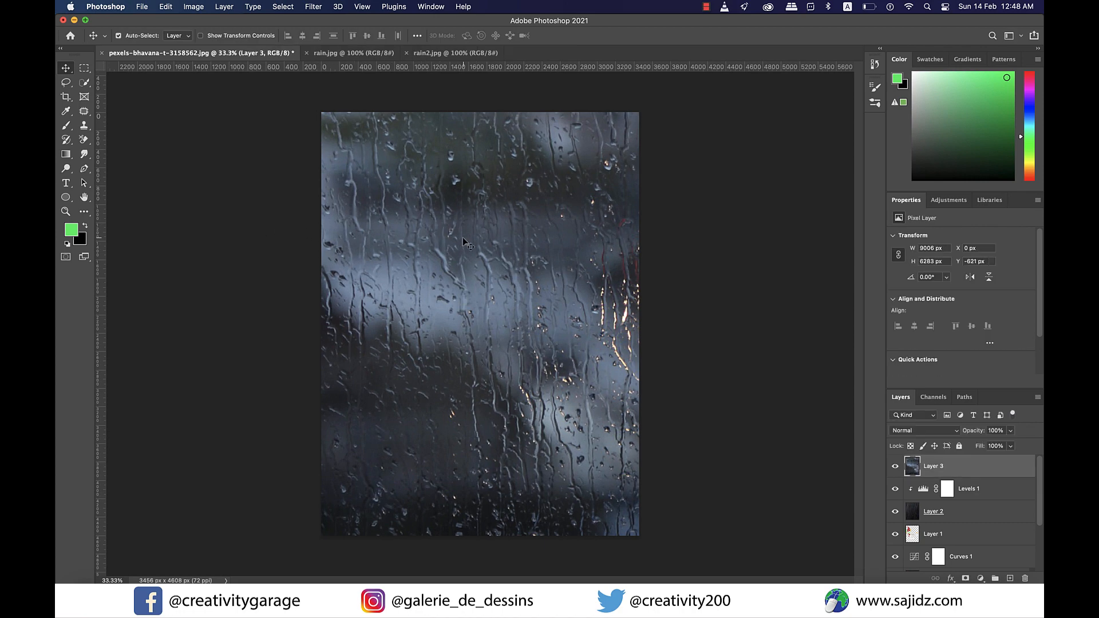
Set the wet-window layer's blend mode to Screen and add a Color Balance adjustment above it that warms the image.
{"action": "left_click", "coordinate": [959, 433]}
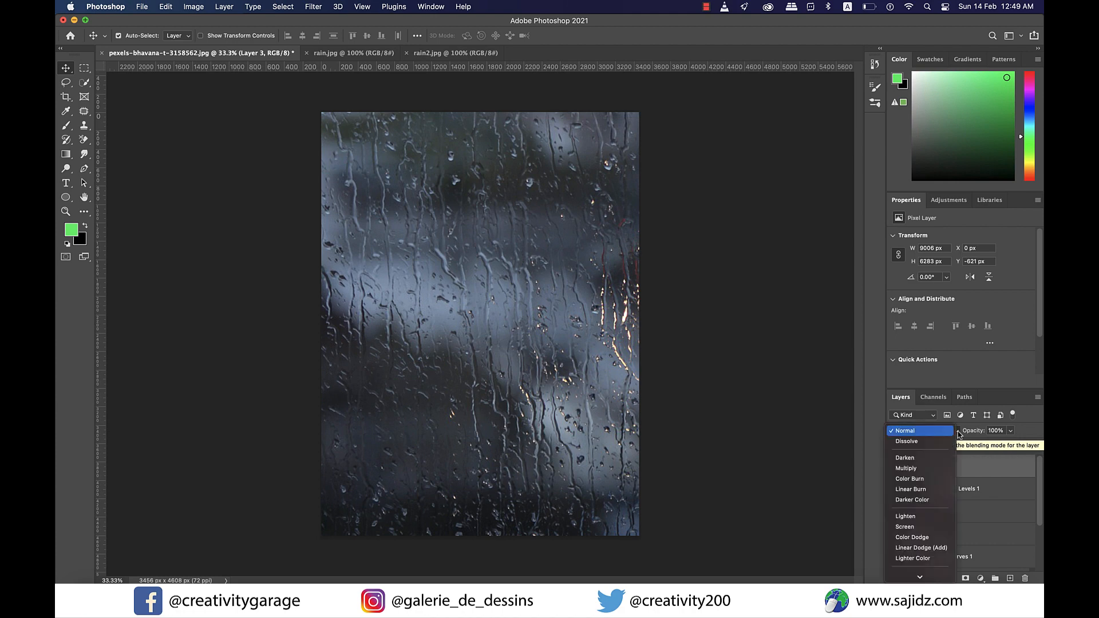
{"action": "left_click", "coordinate": [909, 526]}
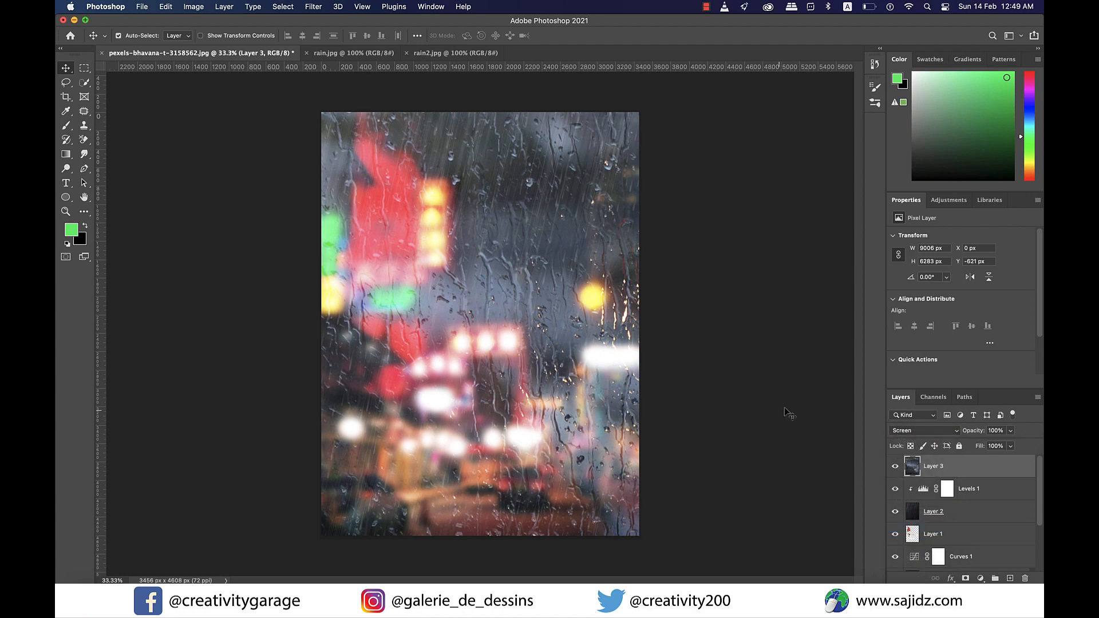
{"action": "left_click", "coordinate": [980, 578]}
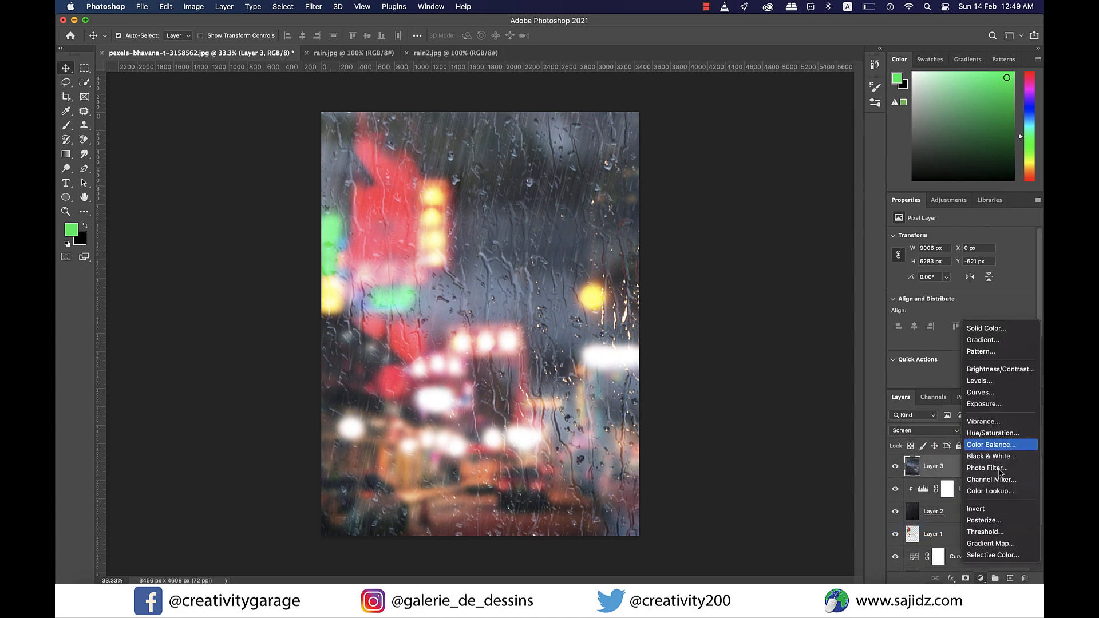
{"action": "left_click", "coordinate": [1003, 447]}
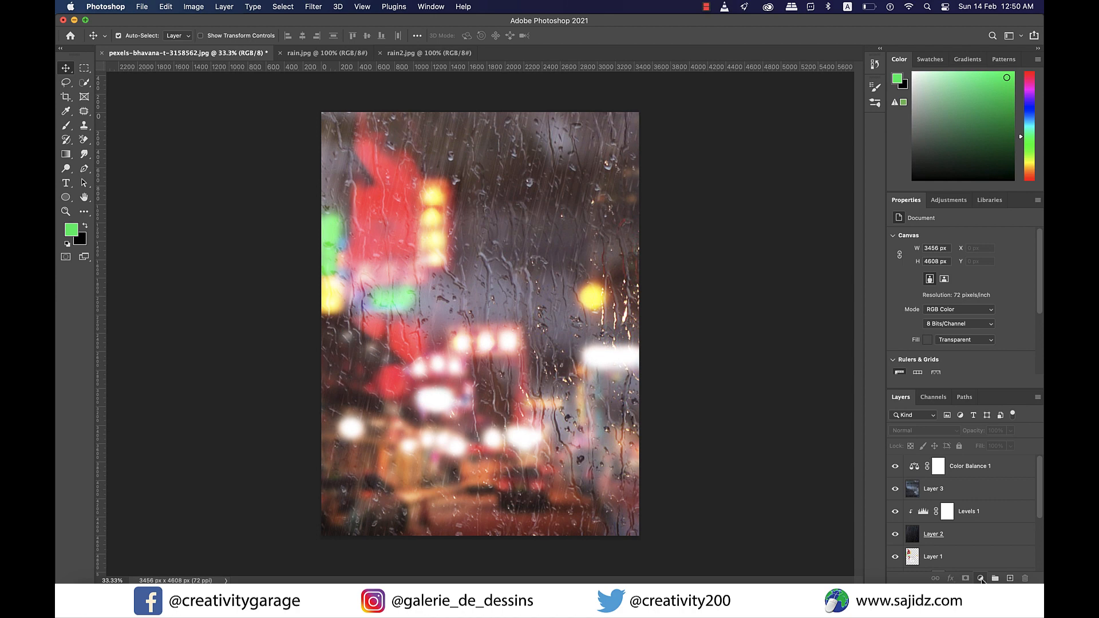
Add a Color Lookup adjustment layer using the TealOrangePlusContrast.3DL table.
{"action": "left_click", "coordinate": [980, 578]}
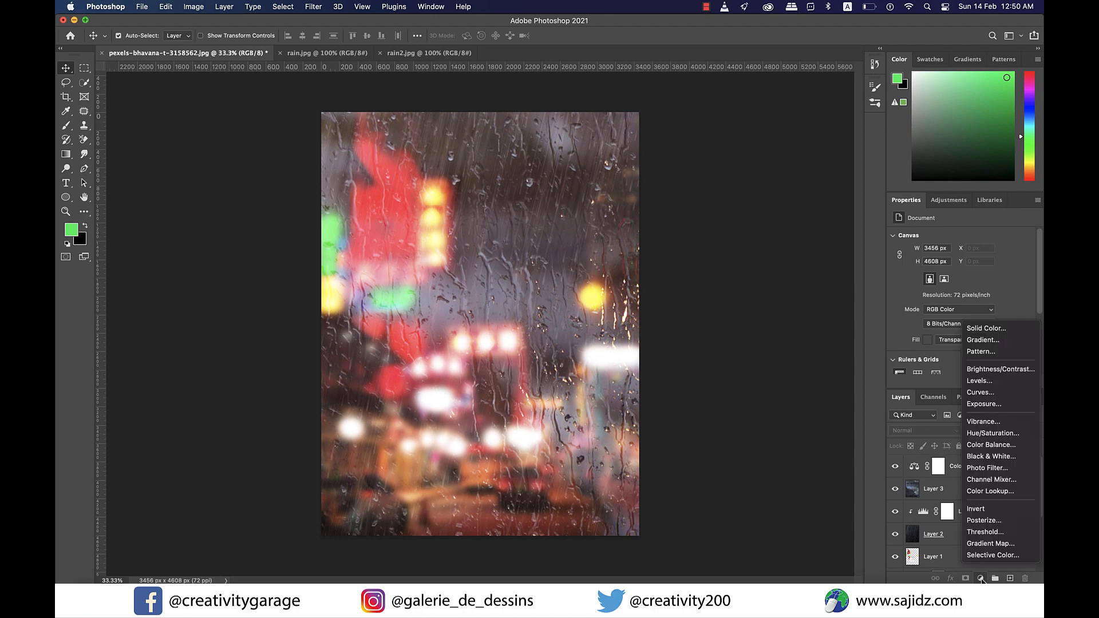
{"action": "left_click", "coordinate": [991, 491]}
{"action": "left_click", "coordinate": [1026, 237]}
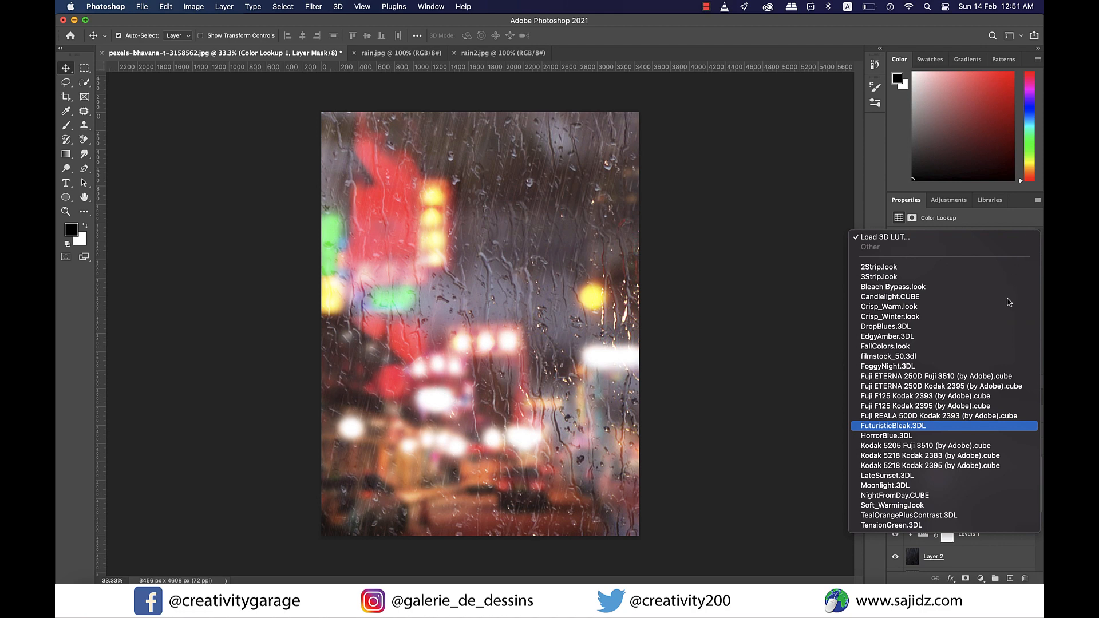
{"action": "left_click", "coordinate": [950, 515]}
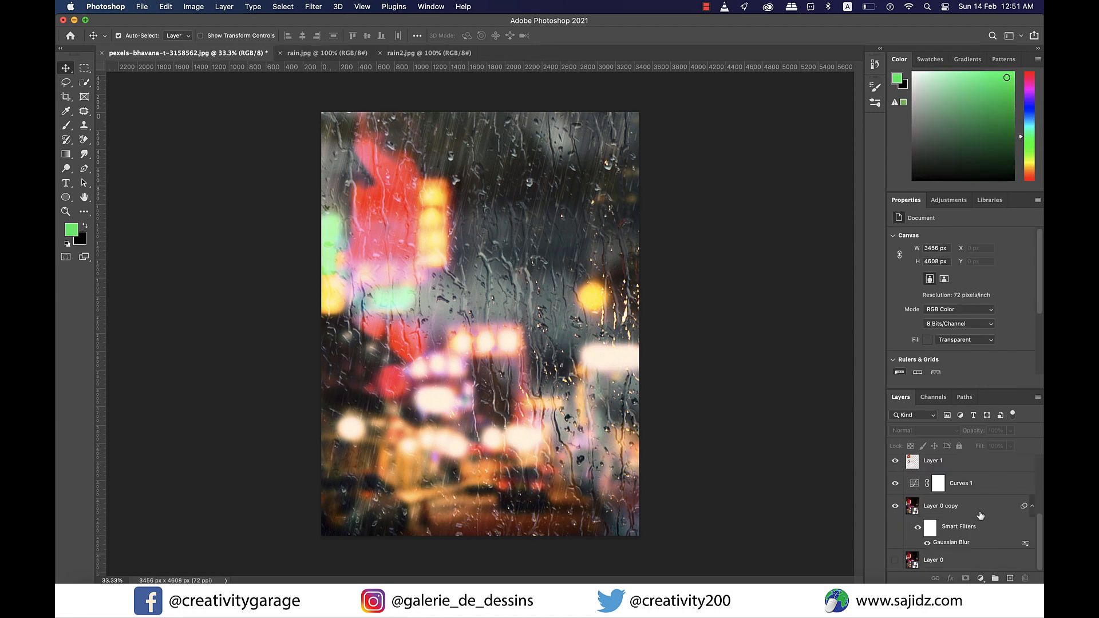
Group all layers from Layer 0 copy up to the Color Lookup adjustment, keeping the default group settings.
{"action": "left_click", "coordinate": [981, 509]}
{"action": "scroll", "coordinate": [980, 515], "scroll_direction": "up", "scroll_amount": 3}
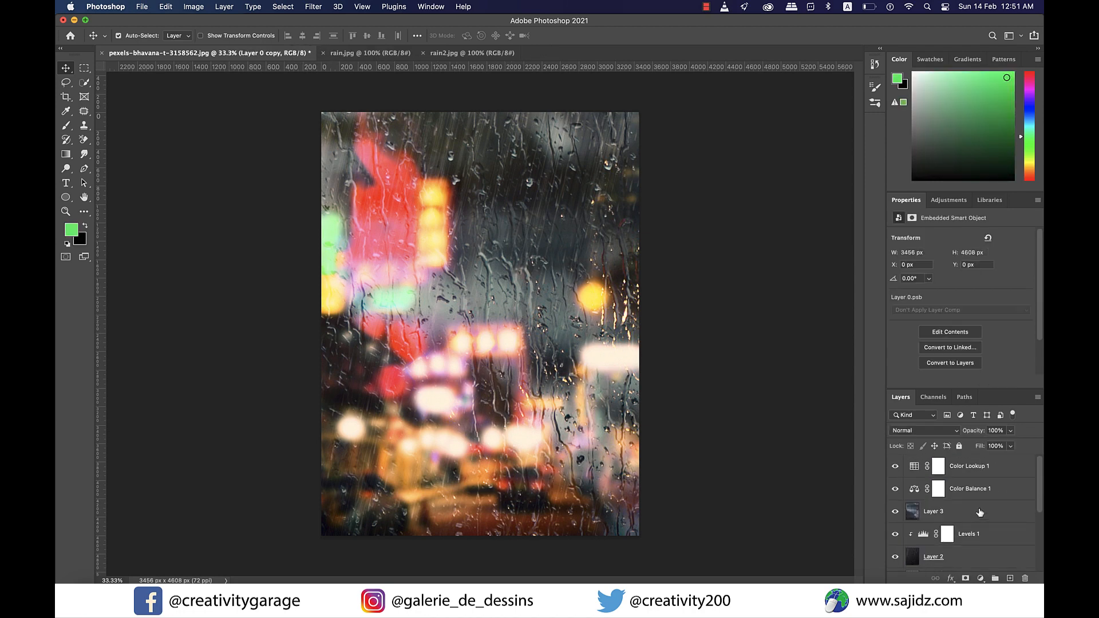
{"action": "left_click", "coordinate": [970, 468], "text": "shift"}
{"action": "right_click", "coordinate": [971, 471]}
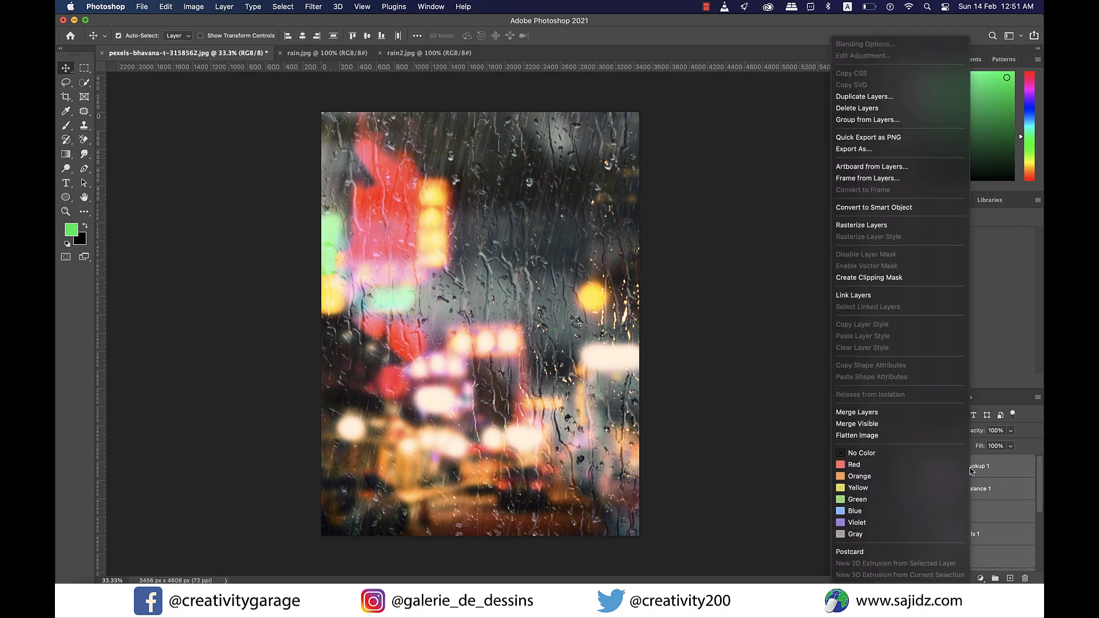
{"action": "left_click", "coordinate": [867, 119]}
{"action": "left_click", "coordinate": [638, 285]}
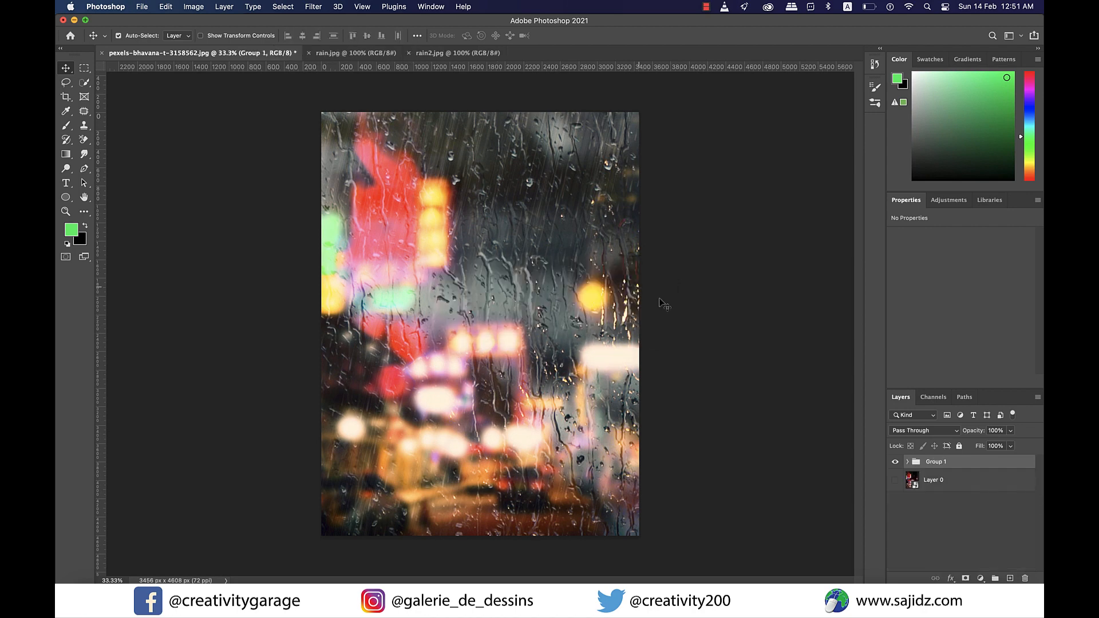
Hide the layer group and show it again to compare the finished effect with the original photo.
{"action": "left_click", "coordinate": [895, 467]}
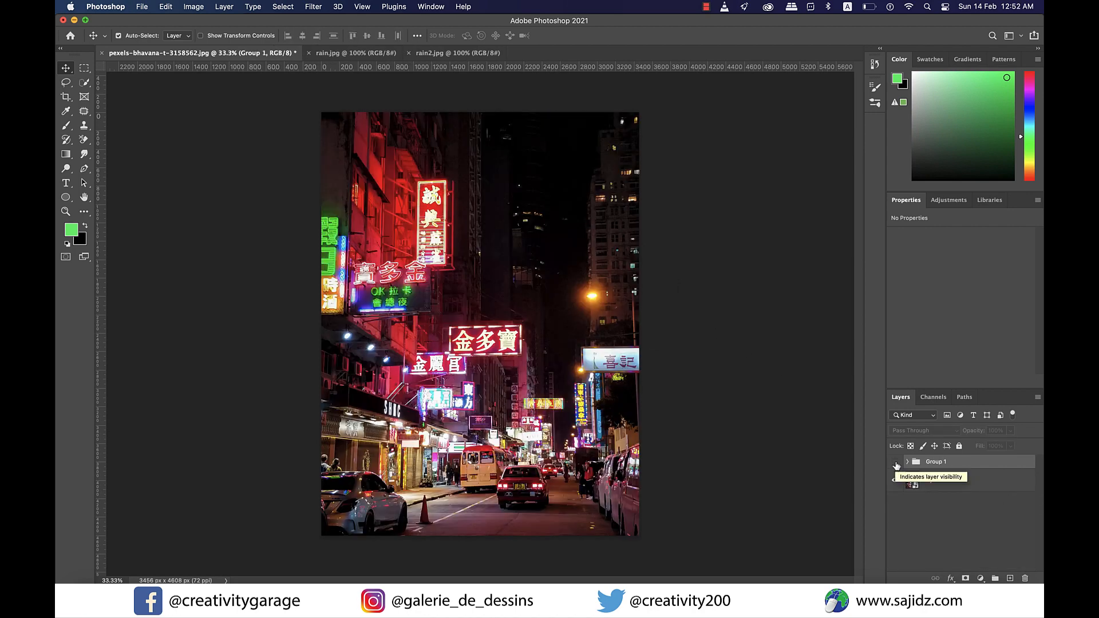
{"action": "left_click", "coordinate": [895, 466]}
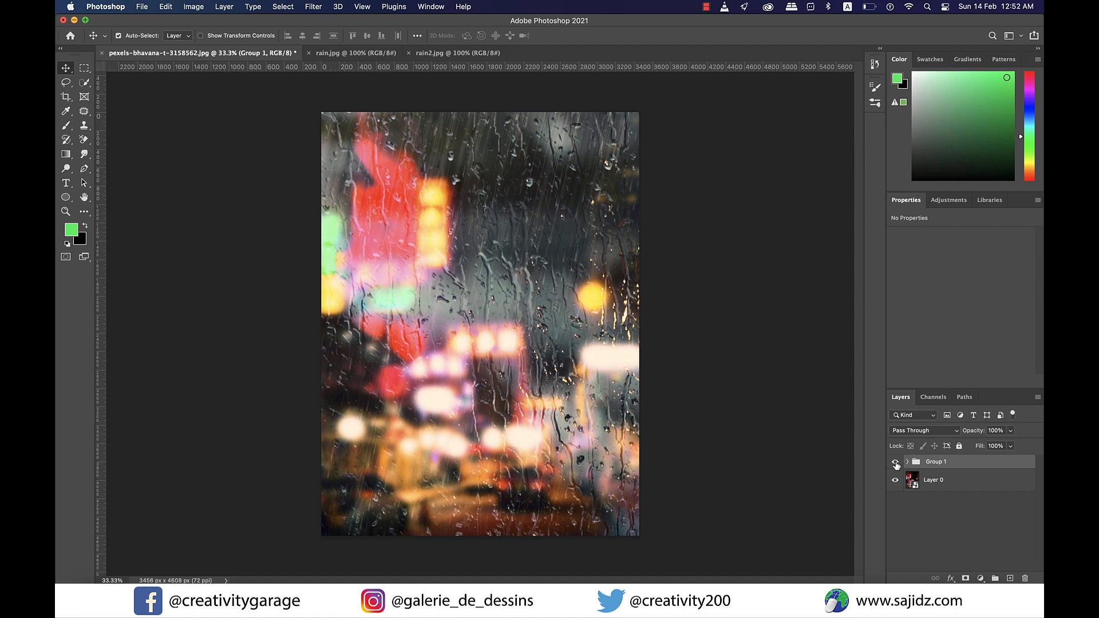